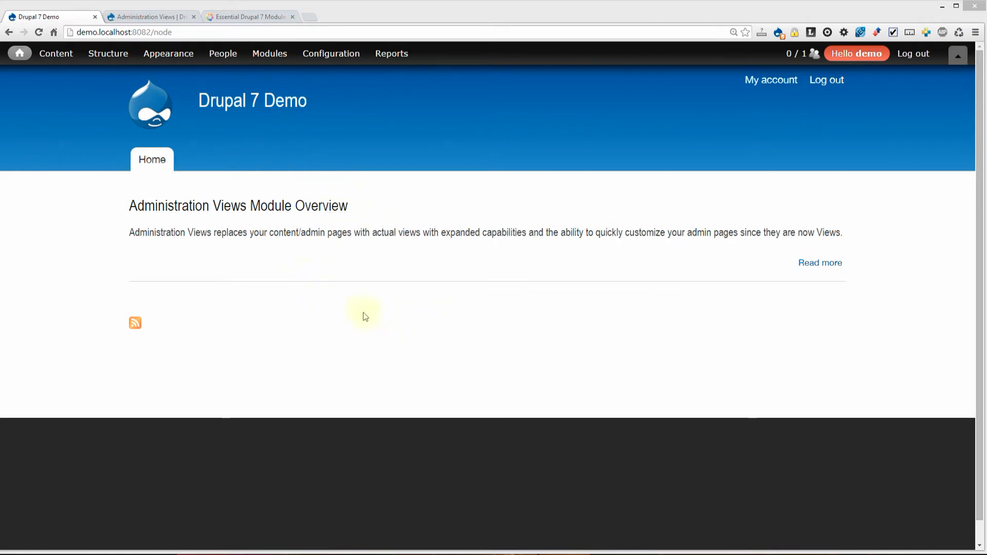
- Open the site's Content administration page and examine the content list and its status filter options
{"action": "left_click", "coordinate": [60, 58]}
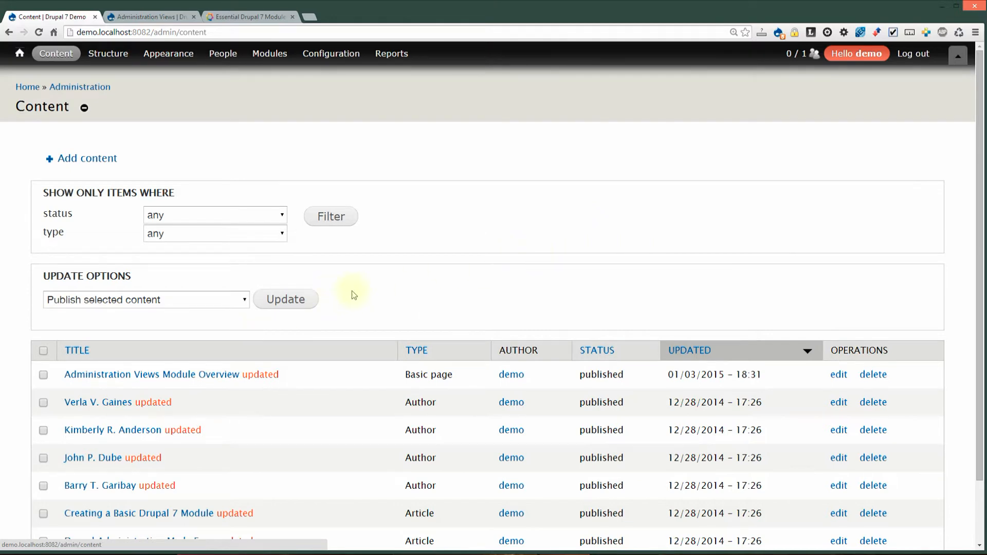
{"action": "scroll", "coordinate": [423, 307], "scroll_direction": "down", "scroll_amount": 2}
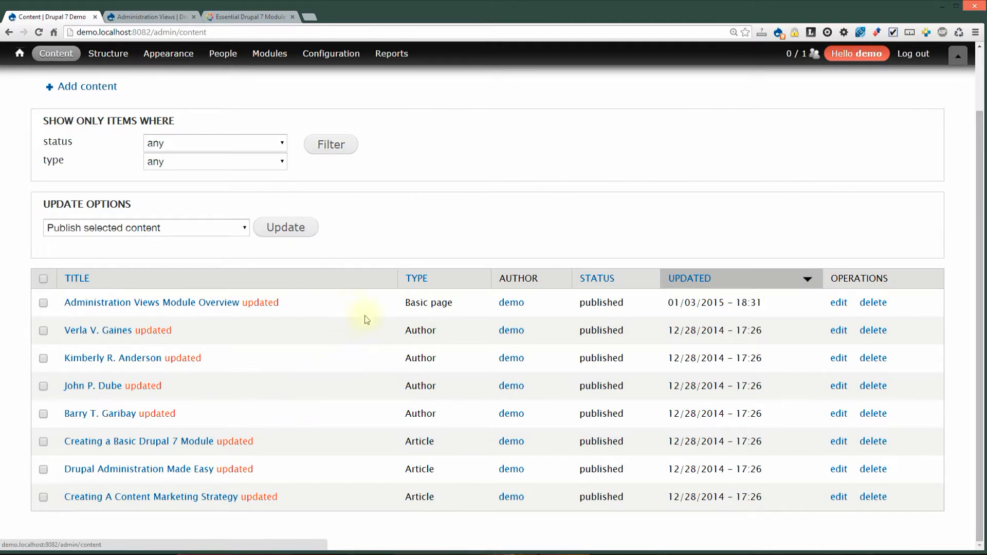
{"action": "scroll", "coordinate": [338, 307], "scroll_direction": "up", "scroll_amount": 2}
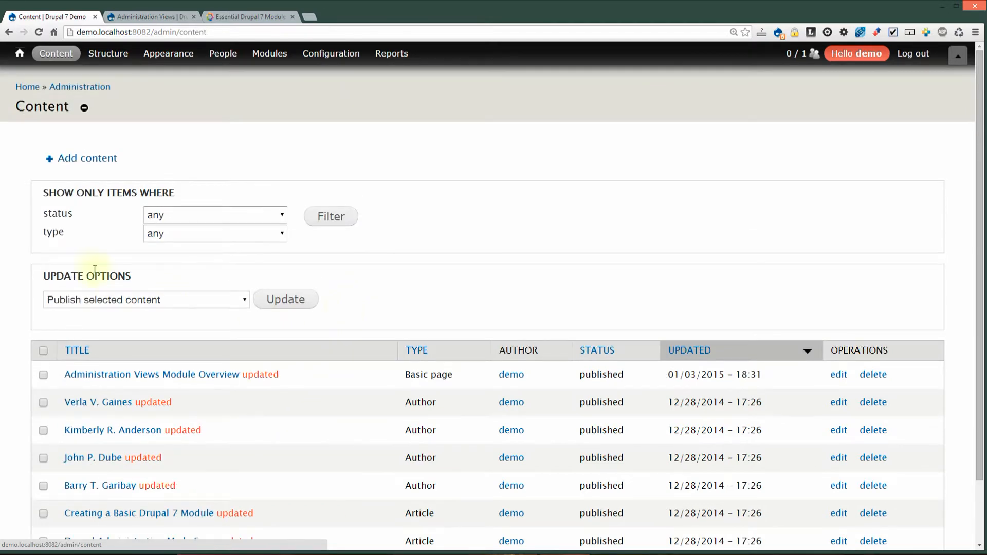
{"action": "left_click", "coordinate": [177, 215]}
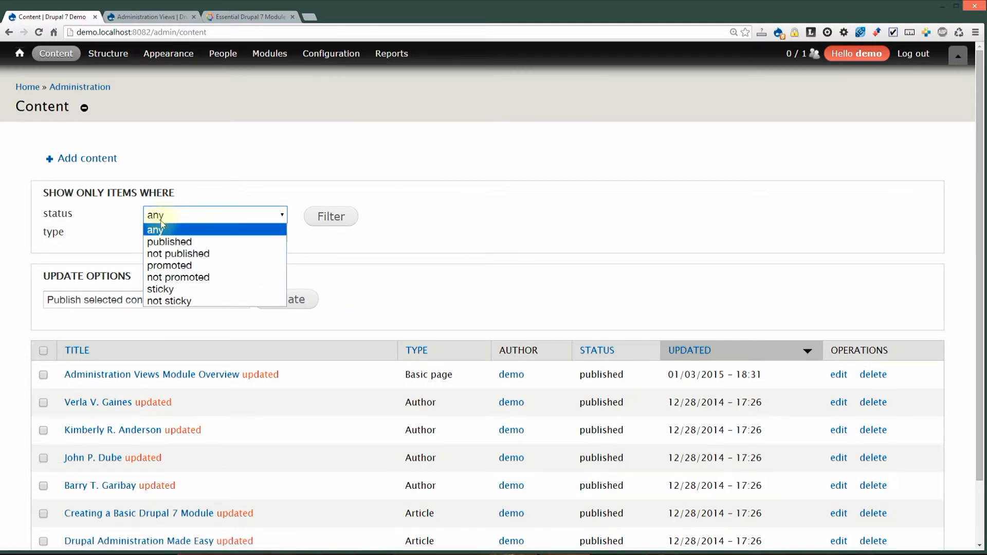
{"action": "left_click", "coordinate": [102, 218]}
{"action": "left_click", "coordinate": [159, 214]}
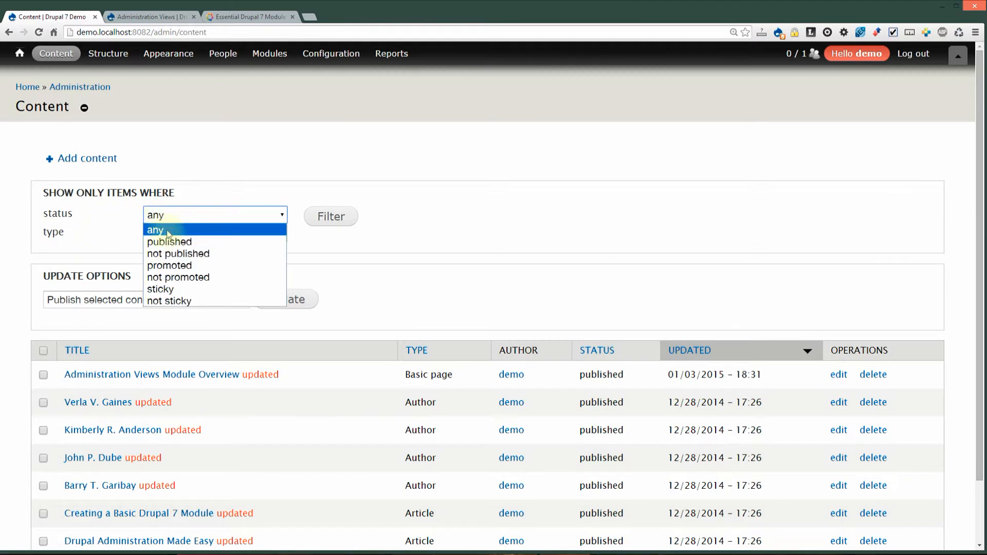
{"action": "left_click", "coordinate": [136, 256]}
- Examine the content type filter's options, choosing Webform without applying the filter
{"action": "left_click", "coordinate": [177, 238]}
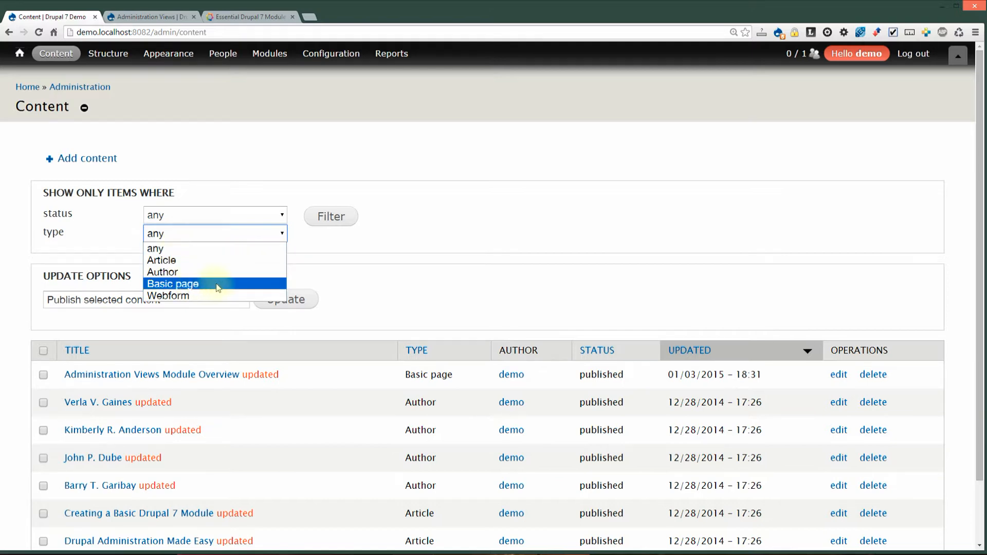
{"action": "left_click", "coordinate": [170, 296]}
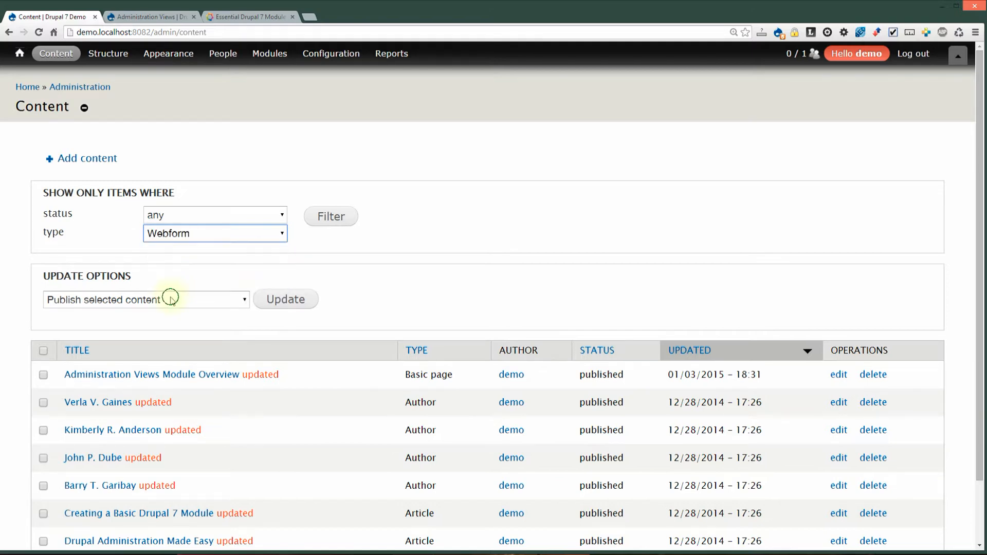
{"action": "left_click", "coordinate": [170, 234]}
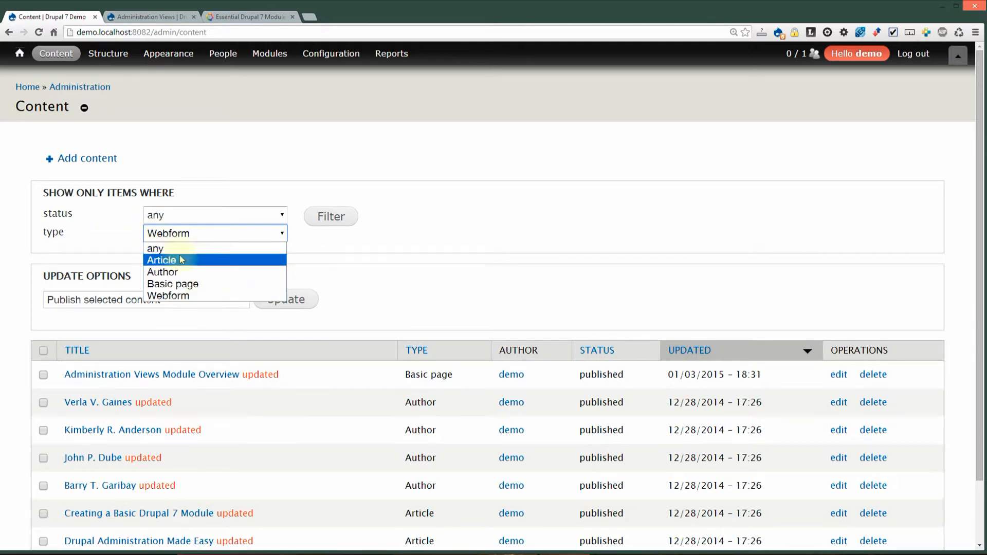
{"action": "left_click", "coordinate": [99, 244]}
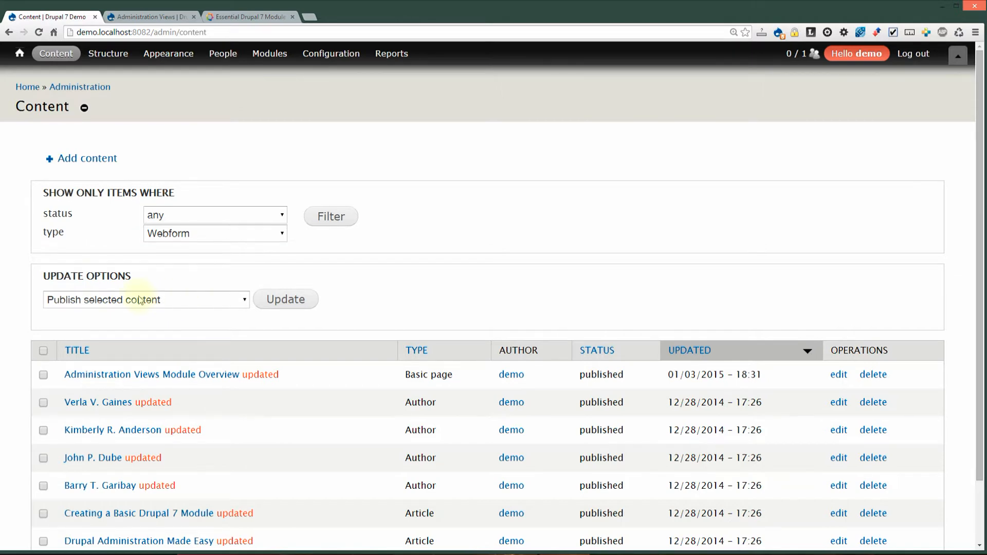
- Examine the bulk update operations offered above the content list
{"action": "scroll", "coordinate": [192, 249], "scroll_direction": "down", "scroll_amount": 3}
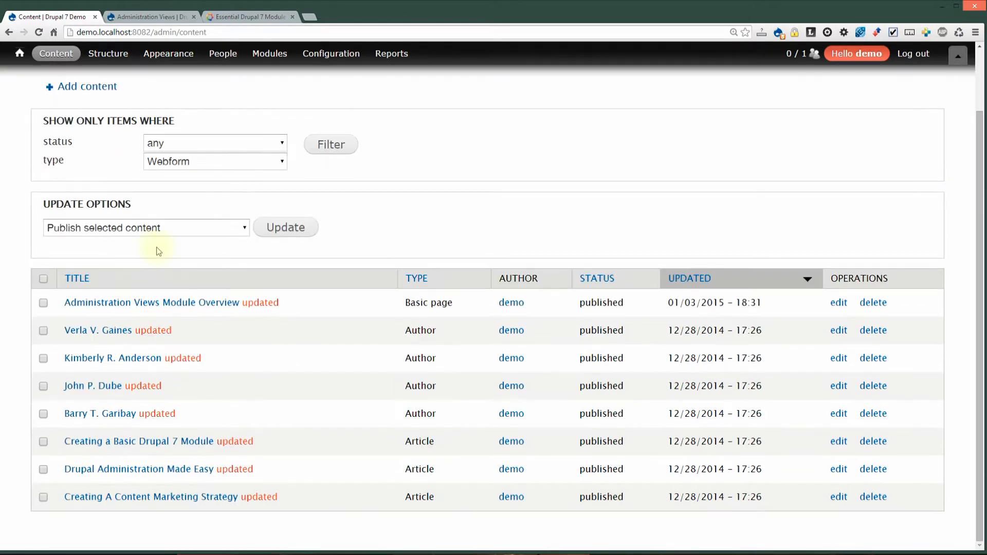
{"action": "left_click", "coordinate": [145, 227]}
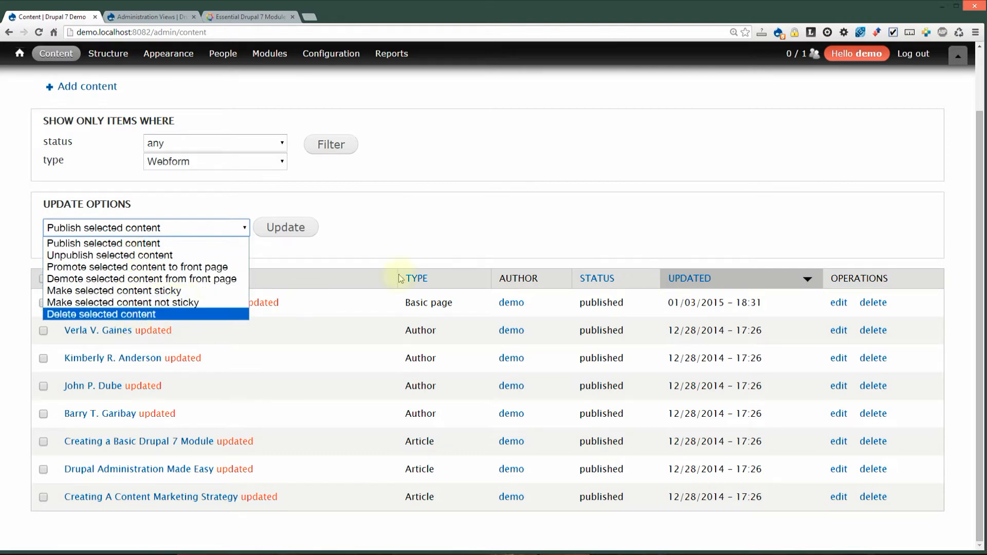
{"action": "left_click", "coordinate": [435, 252]}
- Select the first four content items and check which update operations can be applied to them
{"action": "left_click", "coordinate": [43, 303]}
{"action": "left_click", "coordinate": [43, 330]}
{"action": "left_click", "coordinate": [44, 357]}
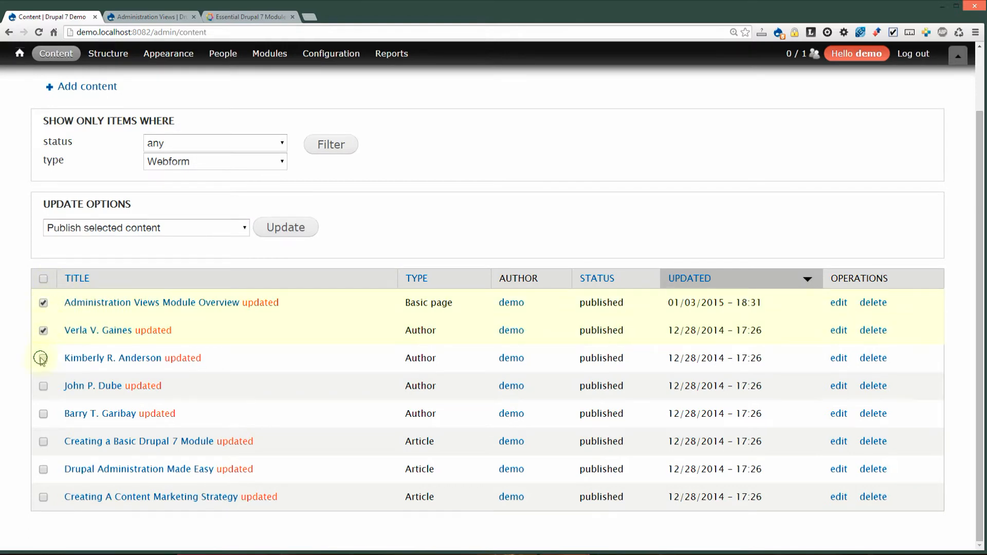
{"action": "left_click", "coordinate": [43, 386]}
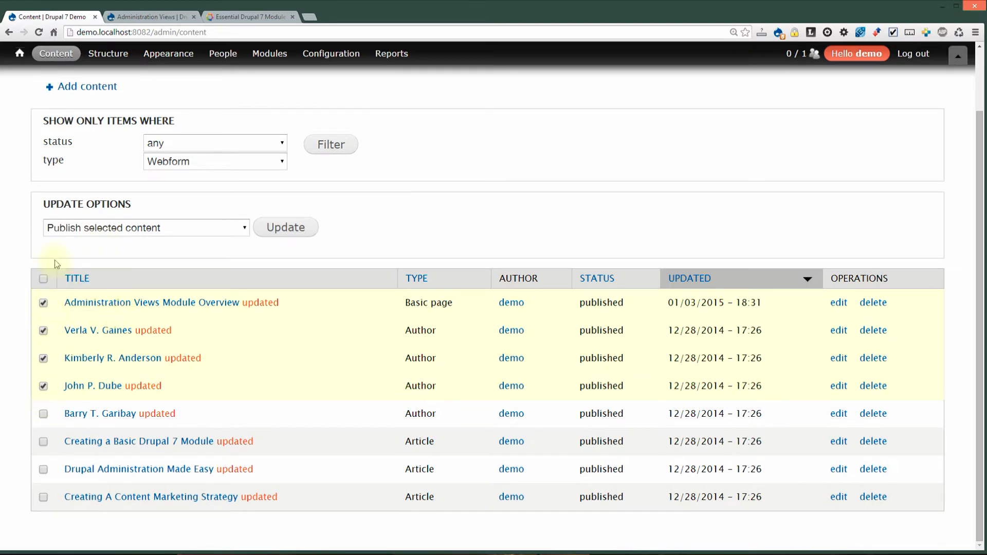
{"action": "left_click", "coordinate": [101, 227]}
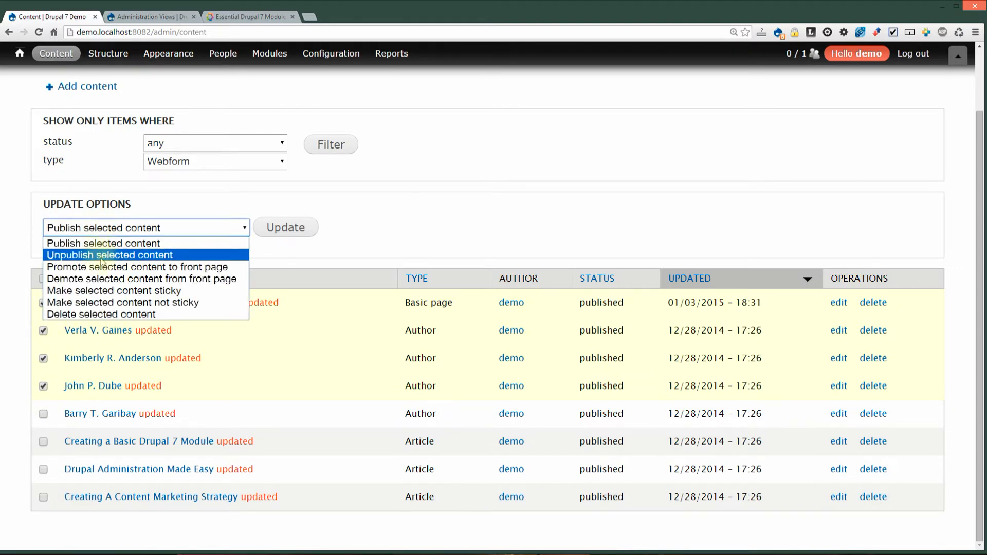
{"action": "left_click", "coordinate": [442, 196]}
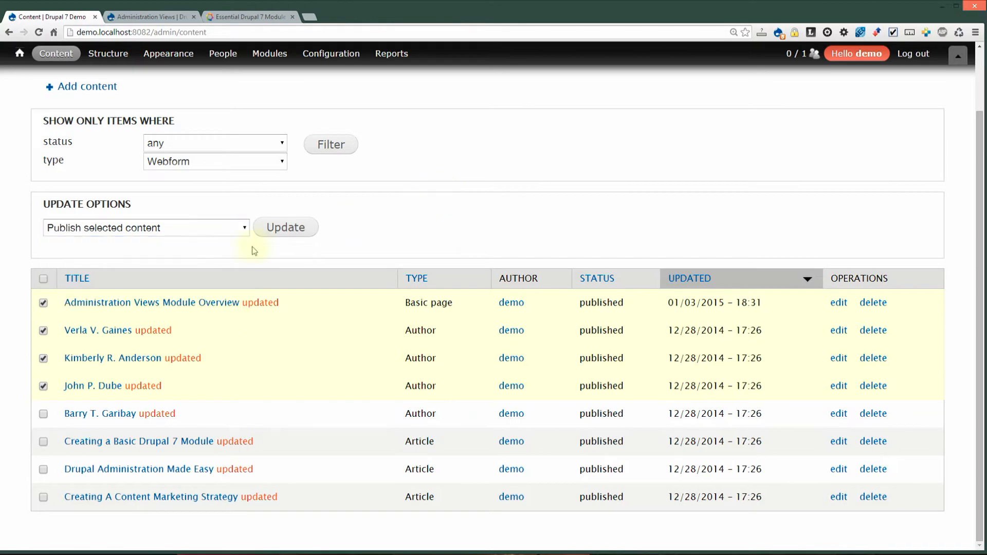
- Open the People administration page and examine the role, permission and status filters
{"action": "scroll", "coordinate": [247, 206], "scroll_direction": "up", "scroll_amount": 2}
{"action": "mouse_move", "coordinate": [224, 55]}
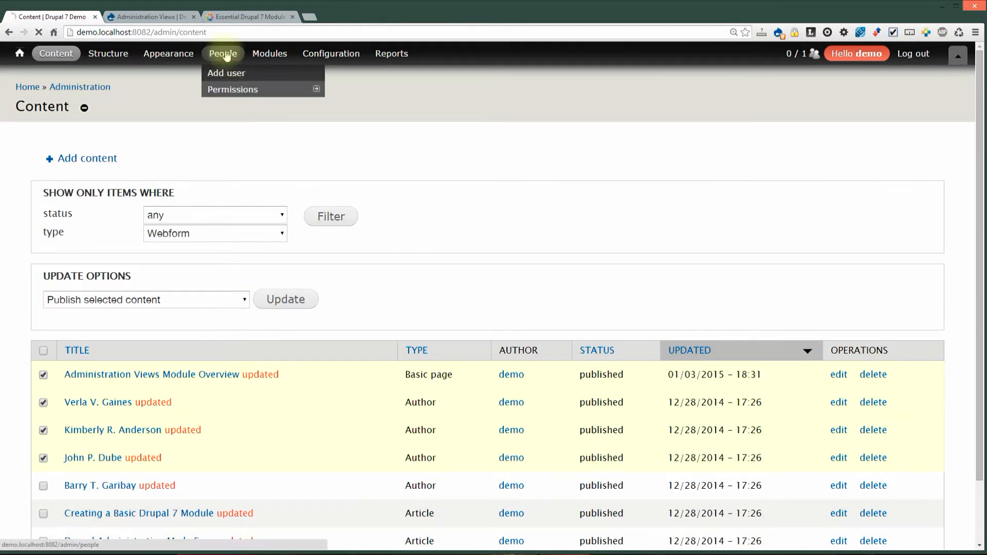
{"action": "left_click", "coordinate": [224, 55]}
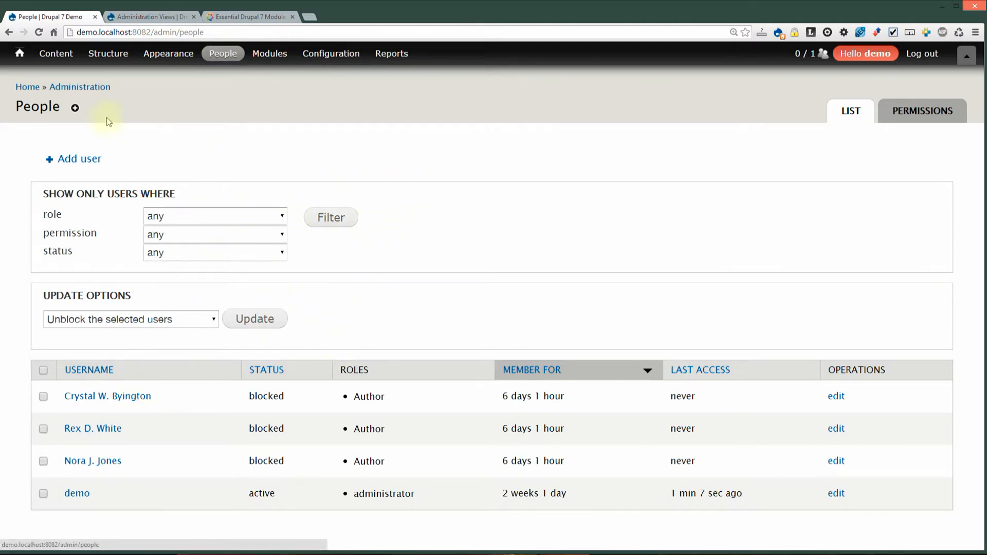
{"action": "left_click", "coordinate": [166, 219]}
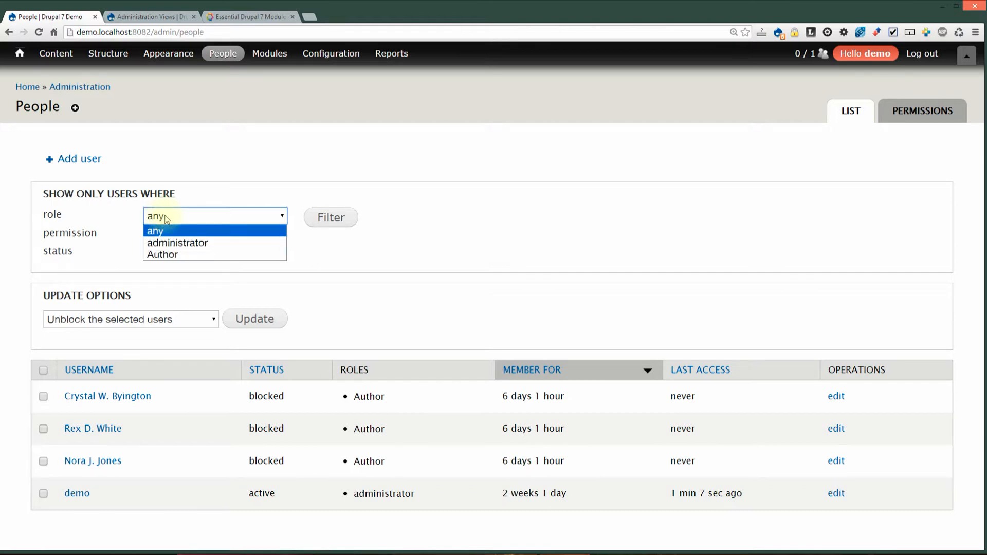
{"action": "left_click", "coordinate": [116, 227]}
{"action": "left_click", "coordinate": [153, 235]}
{"action": "left_click", "coordinate": [111, 257]}
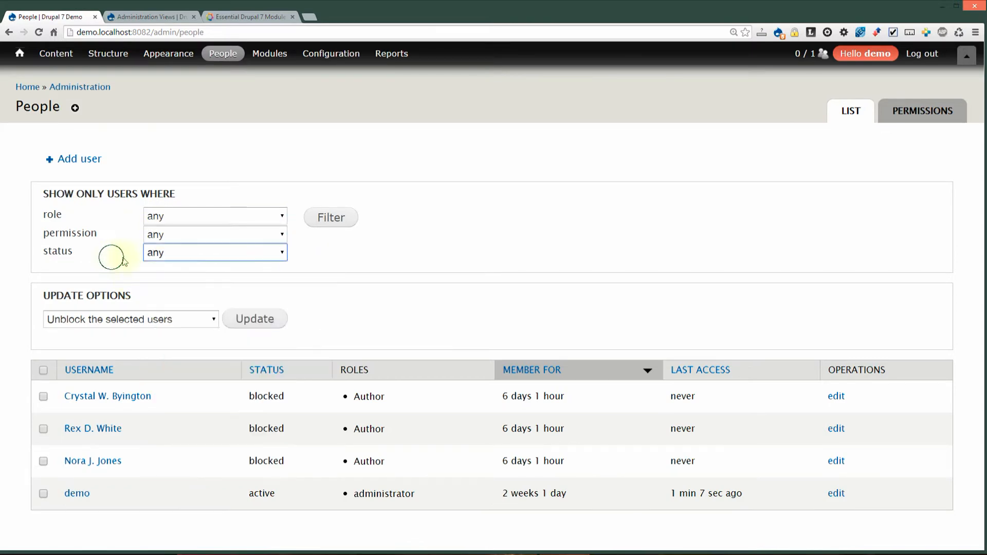
{"action": "left_click", "coordinate": [160, 252]}
{"action": "left_click", "coordinate": [123, 266]}
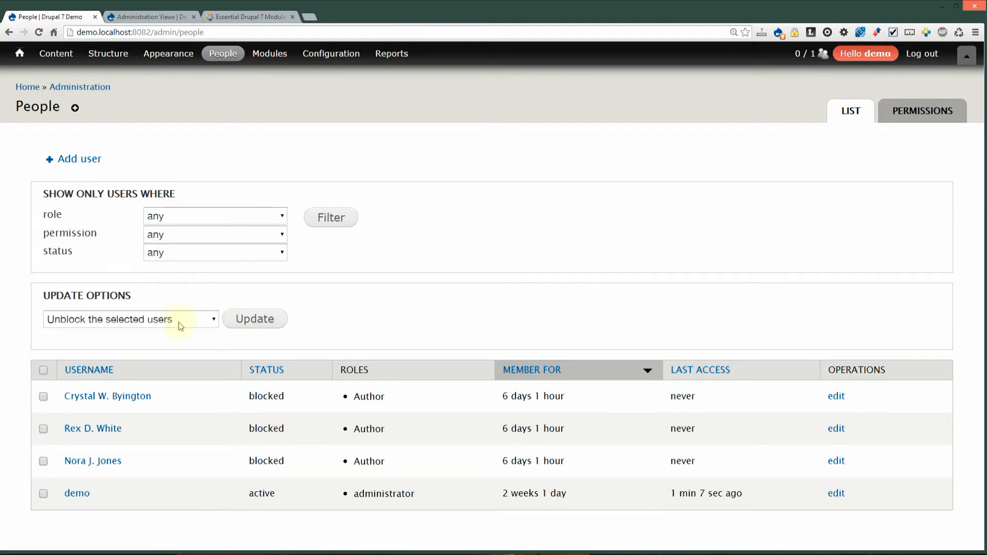
- Select the first two users in the list and examine the bulk update options for user accounts
{"action": "left_click", "coordinate": [119, 317]}
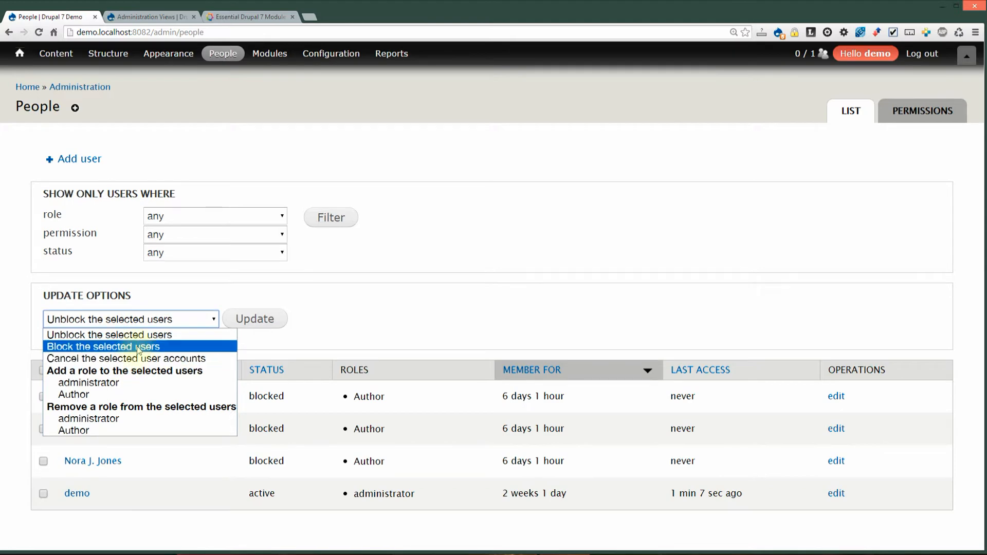
{"action": "left_click", "coordinate": [390, 274]}
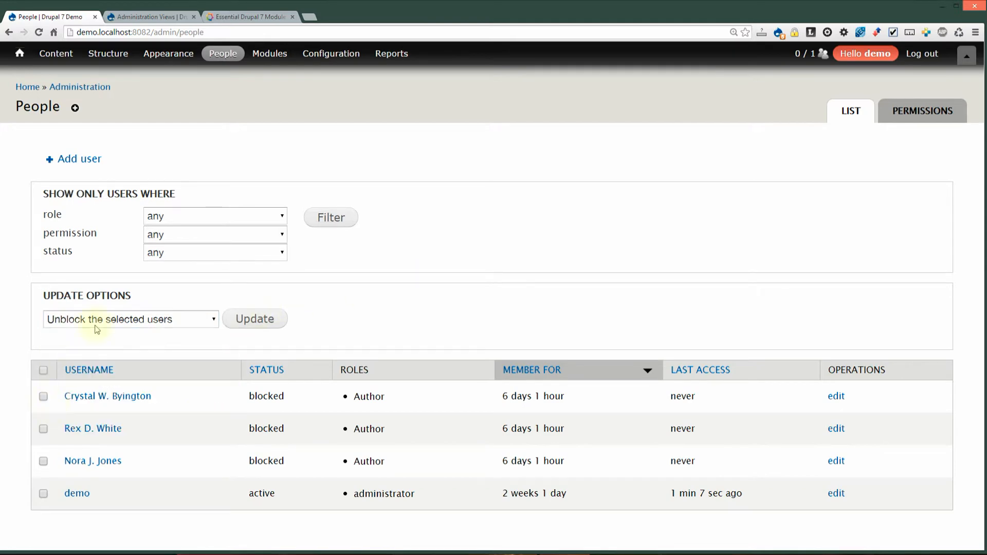
{"action": "left_click", "coordinate": [44, 429]}
{"action": "left_click", "coordinate": [43, 396]}
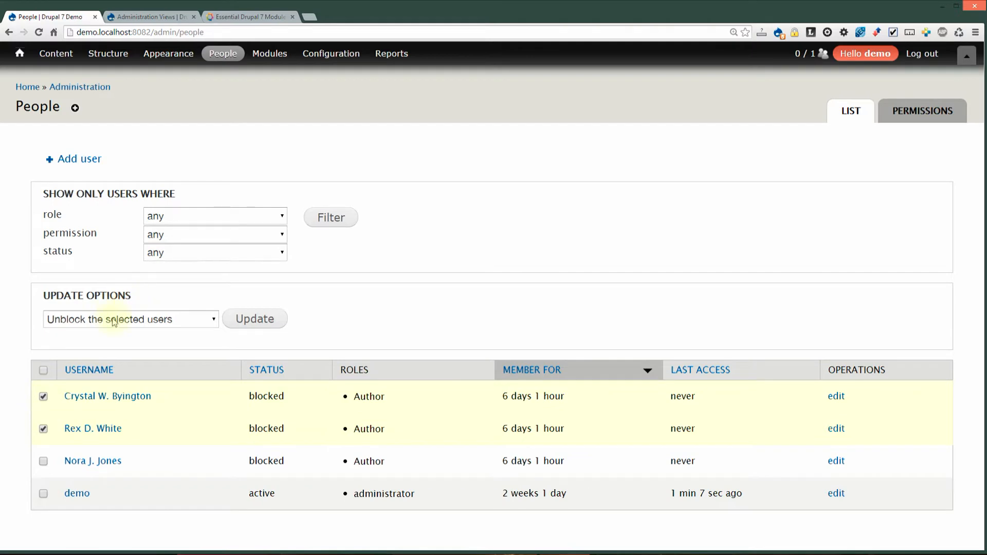
{"action": "left_click", "coordinate": [114, 322]}
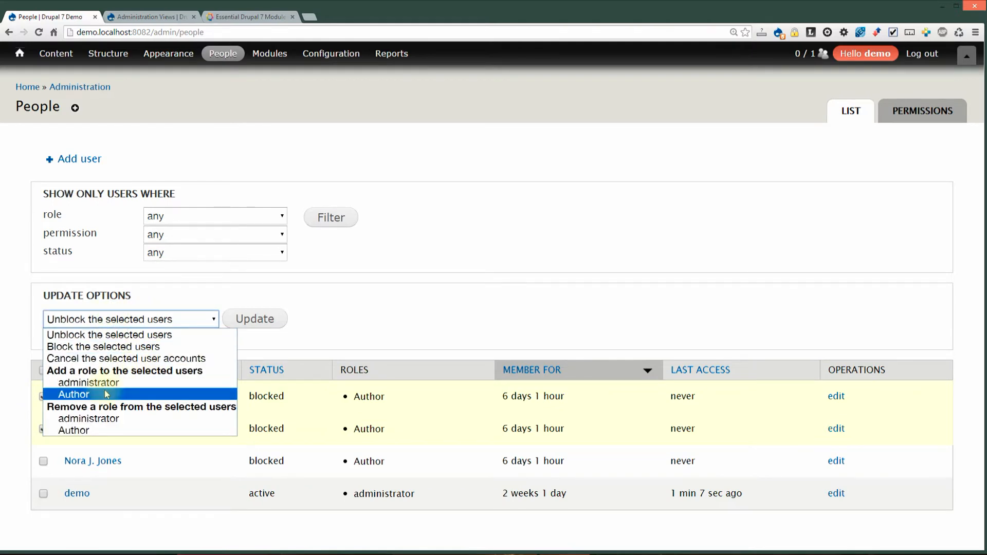
{"action": "left_click", "coordinate": [420, 284]}
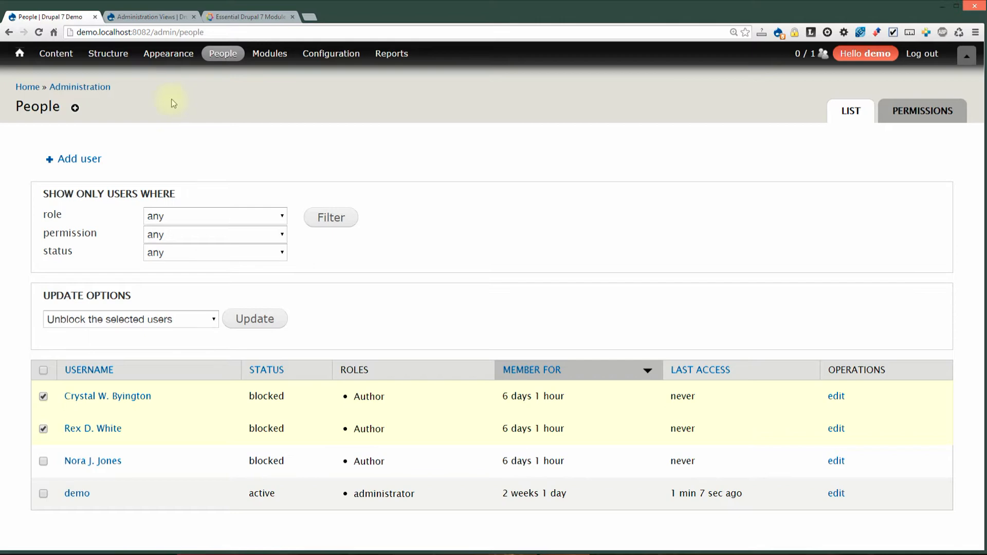
- Switch to the Administration Views project page on drupal.org, highlight admin_views in its address, and read the features and dependencies
{"action": "left_click", "coordinate": [150, 19]}
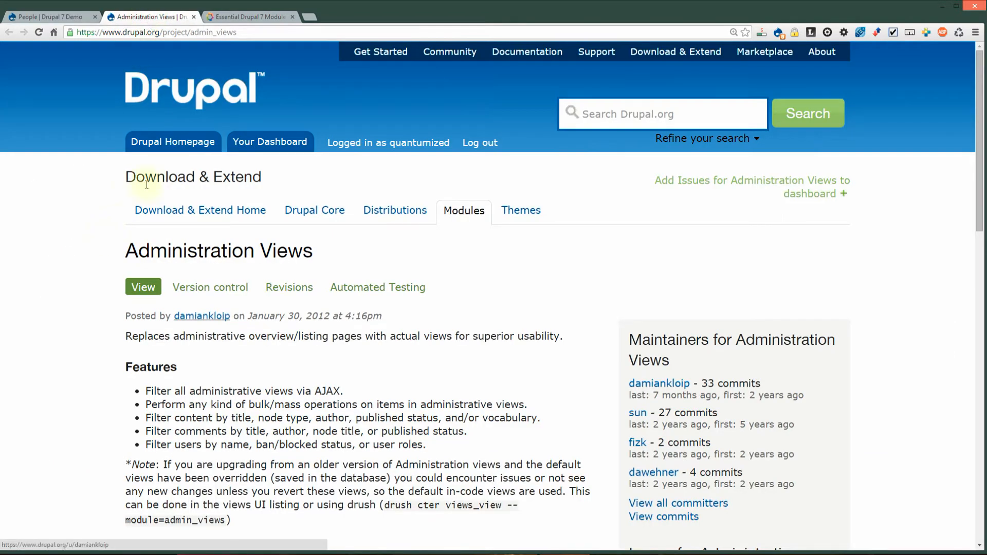
{"action": "left_click_drag", "start_coordinate": [194, 34], "coordinate": [236, 33]}
{"action": "left_click", "coordinate": [191, 33]}
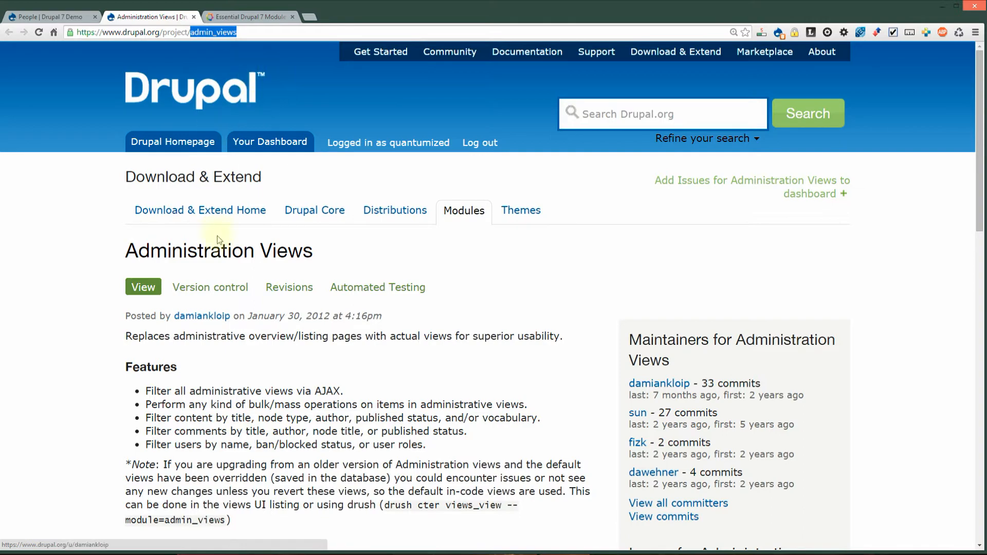
{"action": "scroll", "coordinate": [308, 391], "scroll_direction": "down", "scroll_amount": 5}
{"action": "scroll", "coordinate": [319, 388], "scroll_direction": "up", "scroll_amount": 4}
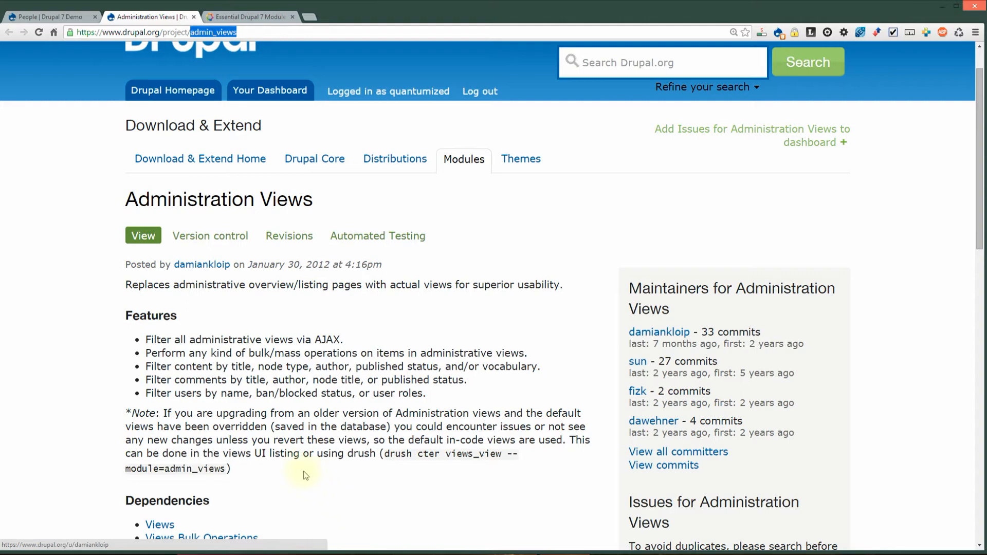
{"action": "scroll", "coordinate": [327, 481], "scroll_direction": "down", "scroll_amount": 2}
{"action": "scroll", "coordinate": [327, 480], "scroll_direction": "down", "scroll_amount": 3}
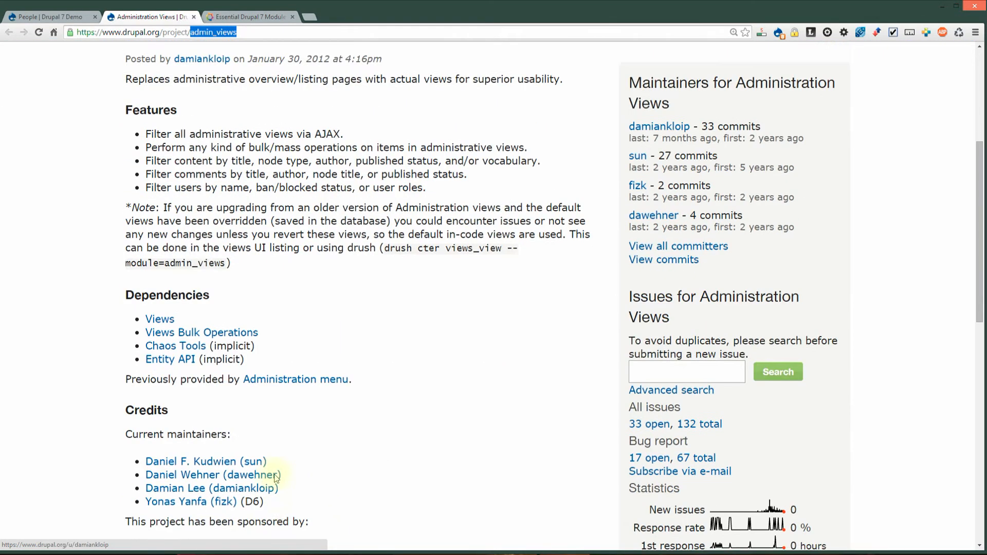
- Copy the link address of the 7.x-1.3 tar.gz release and review the module's listed dependencies
{"action": "scroll", "coordinate": [288, 421], "scroll_direction": "down", "scroll_amount": 5}
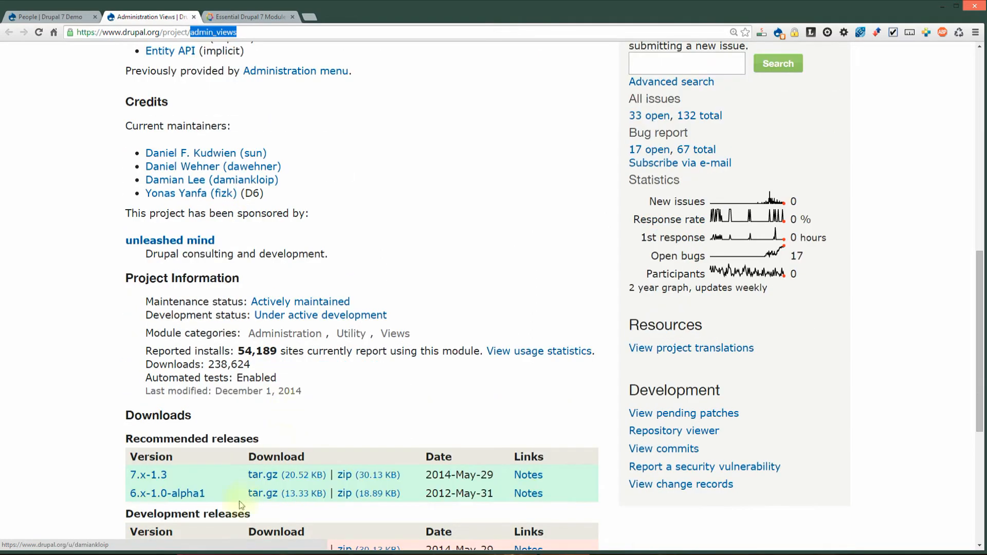
{"action": "right_click", "coordinate": [276, 475]}
{"action": "left_click", "coordinate": [313, 529]}
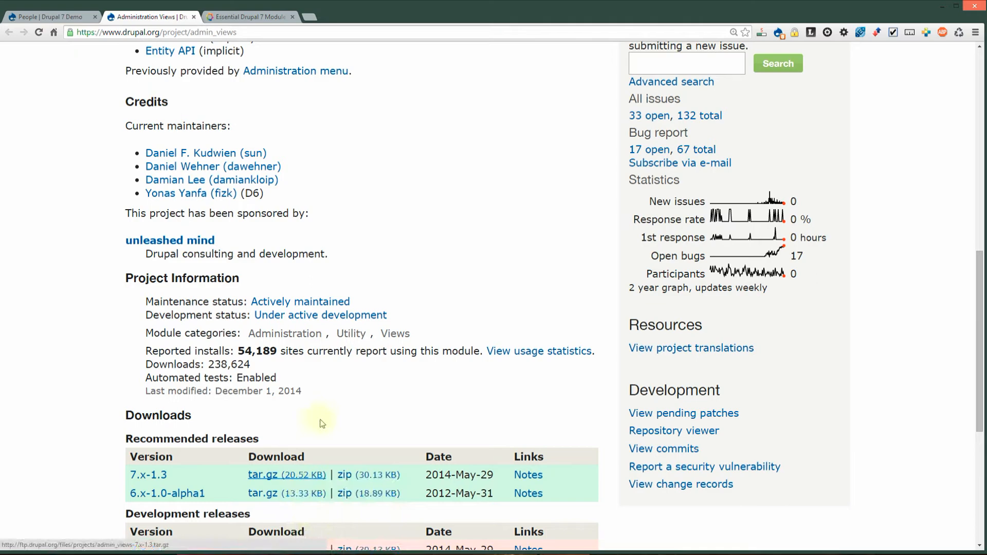
{"action": "scroll", "coordinate": [286, 479], "scroll_direction": "up", "scroll_amount": 5}
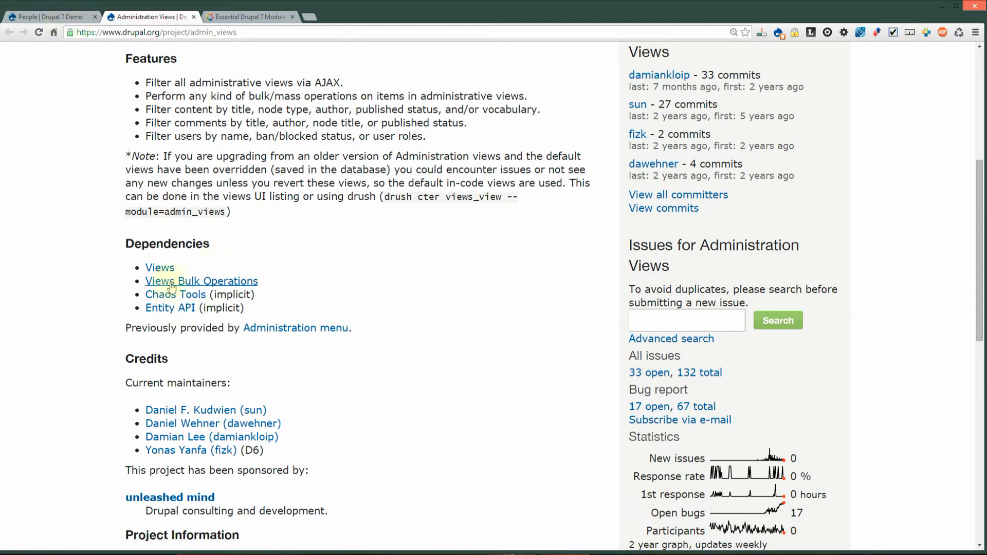
- Install the Administration Views module on the Drupal 7 Demo site from the copied download URL
{"action": "left_click", "coordinate": [61, 16]}
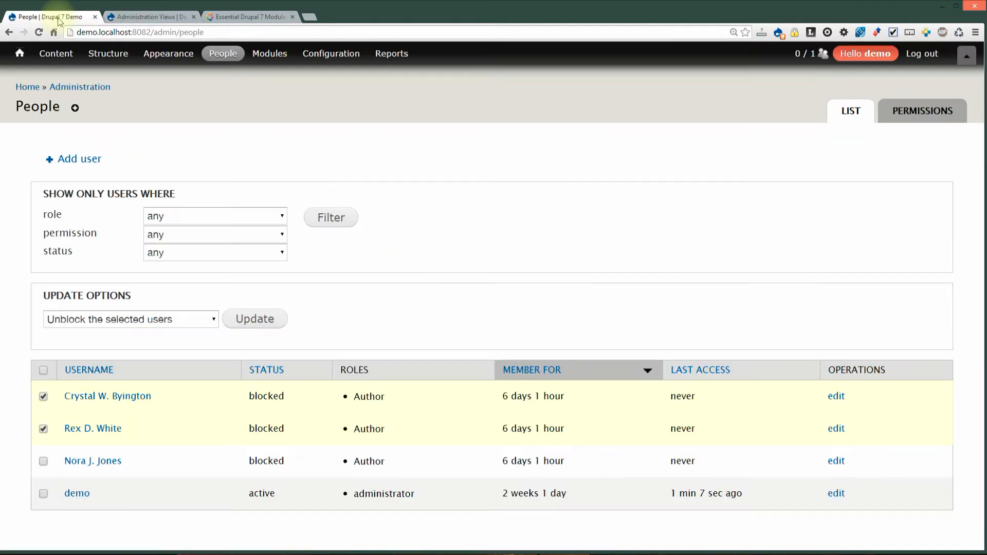
{"action": "mouse_move", "coordinate": [206, 92]}
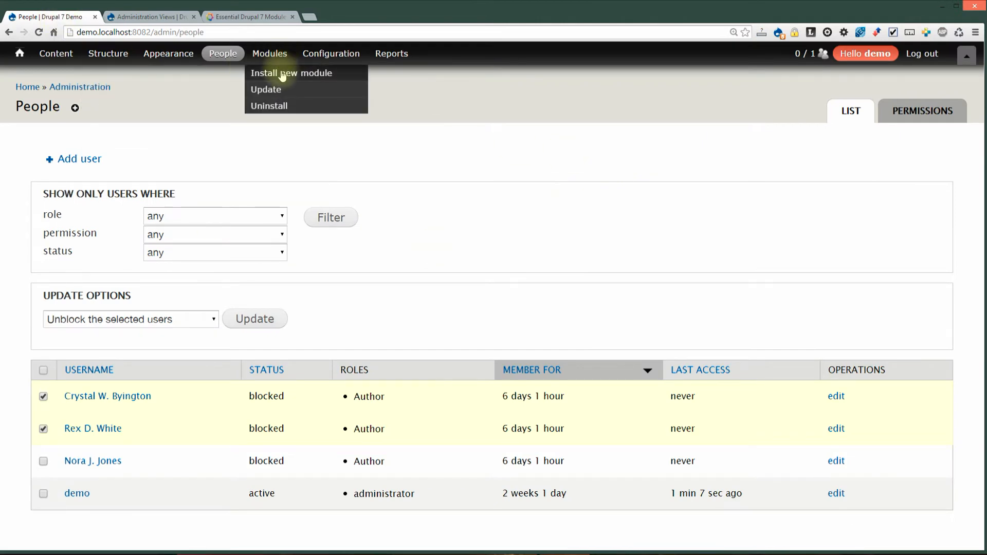
{"action": "left_click", "coordinate": [270, 74]}
{"action": "left_click", "coordinate": [109, 205]}
{"action": "key", "text": "ctrl+v"}
{"action": "left_click", "coordinate": [55, 351]}
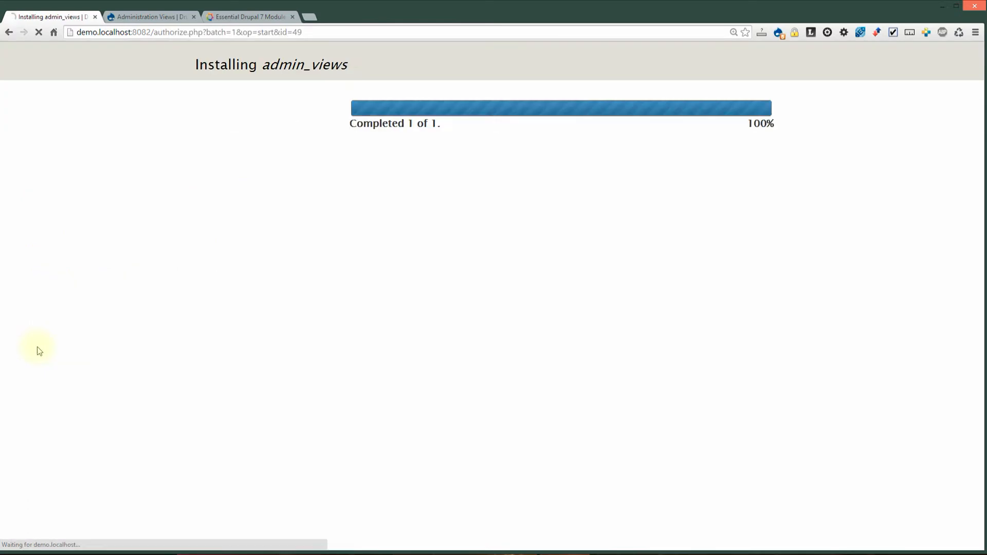
- Filter the module list by "admin", enable the Administration views module, and save the configuration
{"action": "left_click", "coordinate": [368, 238]}
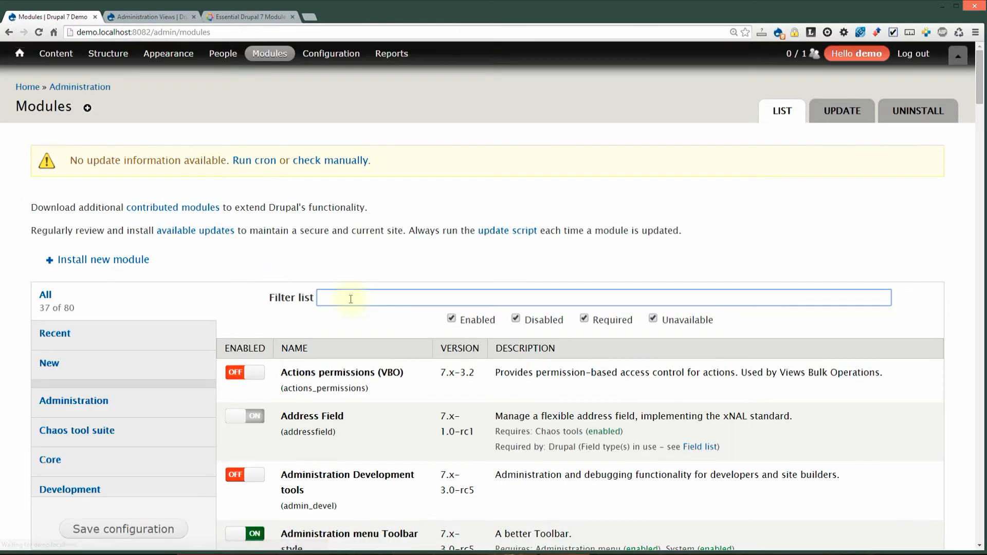
{"action": "type", "text": "admin"}
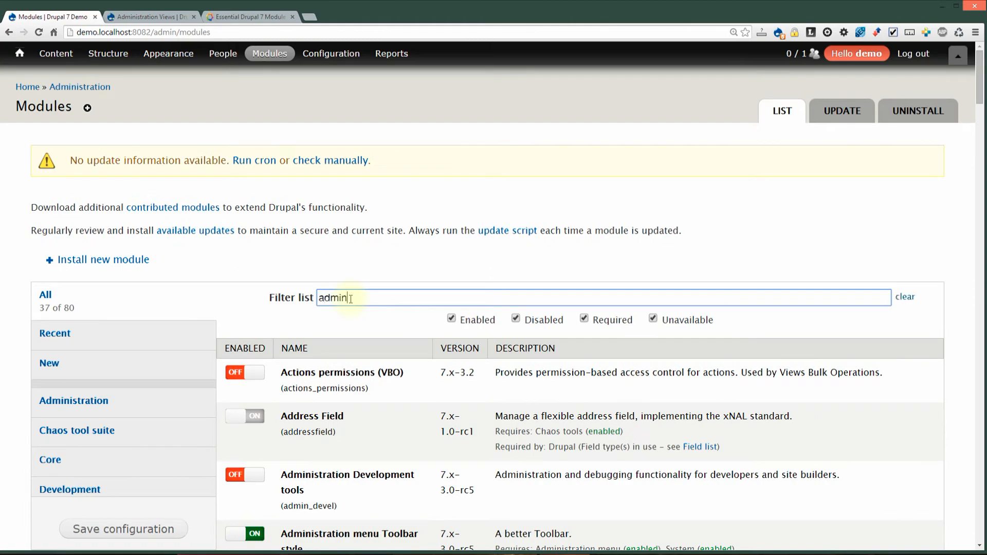
{"action": "scroll", "coordinate": [260, 302], "scroll_direction": "down", "scroll_amount": 3}
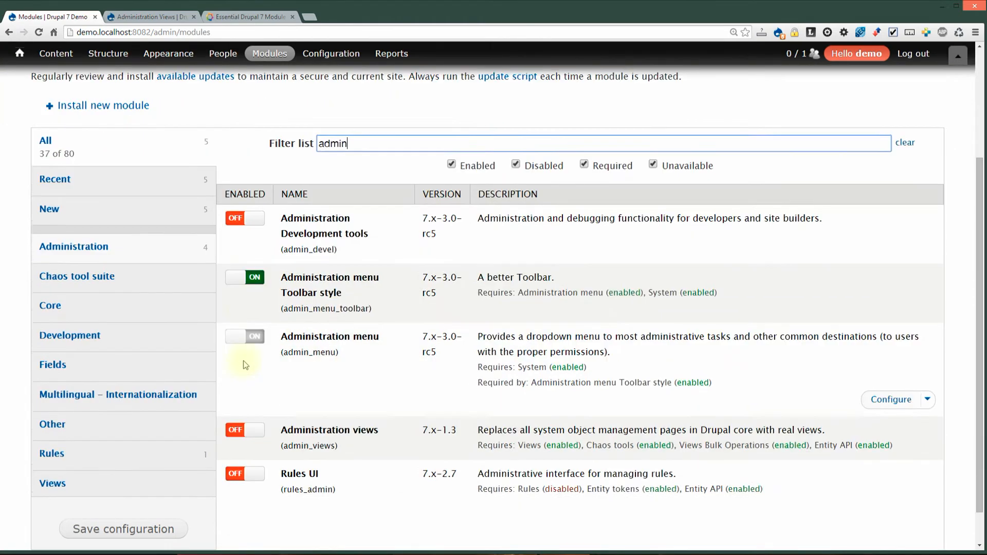
{"action": "scroll", "coordinate": [245, 365], "scroll_direction": "down", "scroll_amount": 1}
{"action": "left_click", "coordinate": [244, 389]}
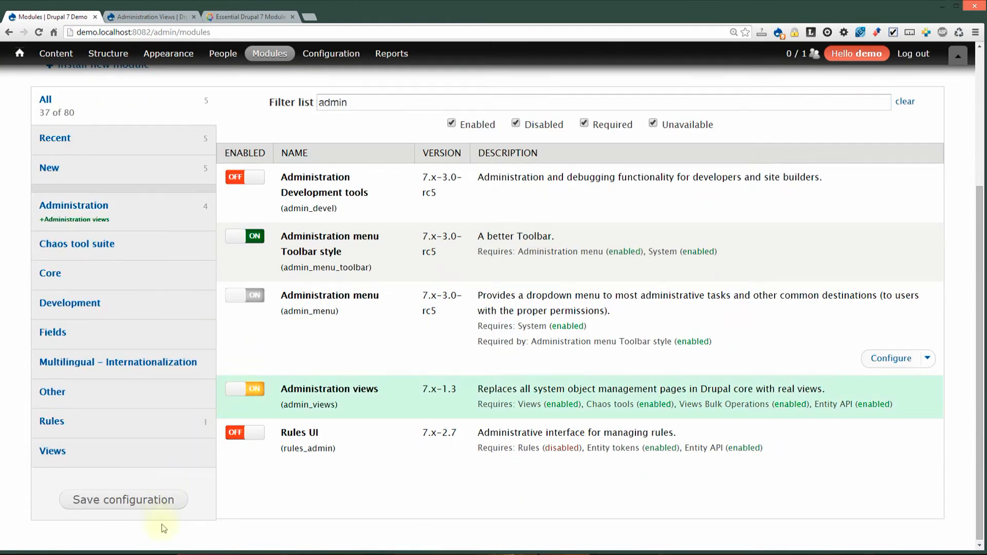
{"action": "left_click", "coordinate": [149, 498]}
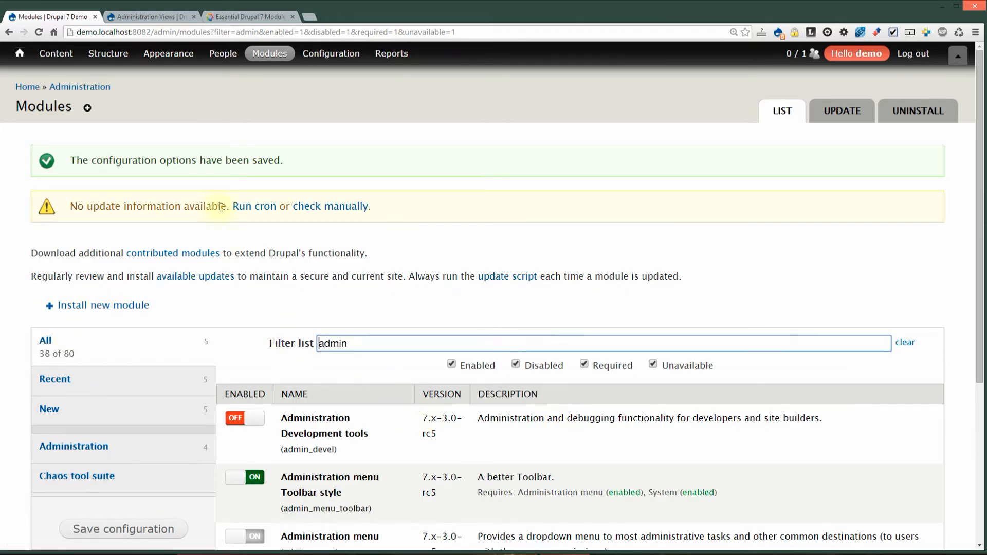
- Go to the Content administration page and flush all of the site's caches
{"action": "mouse_move", "coordinate": [168, 59]}
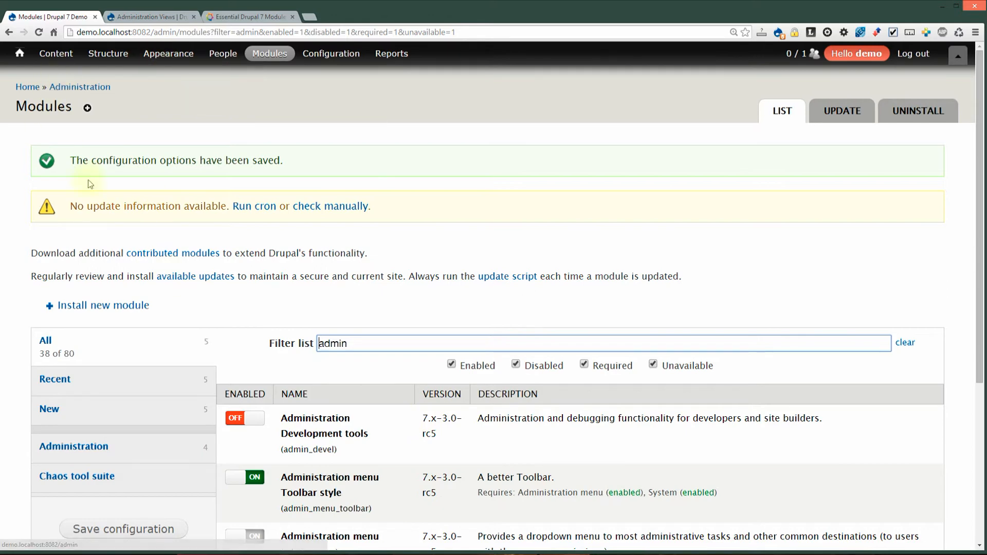
{"action": "mouse_move", "coordinate": [60, 61]}
{"action": "left_click", "coordinate": [59, 58]}
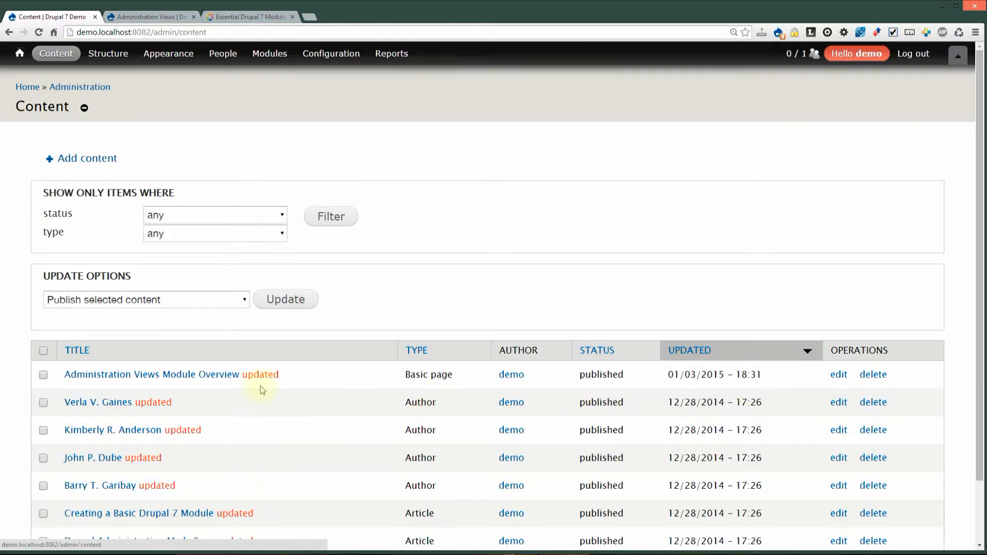
{"action": "mouse_move", "coordinate": [19, 58]}
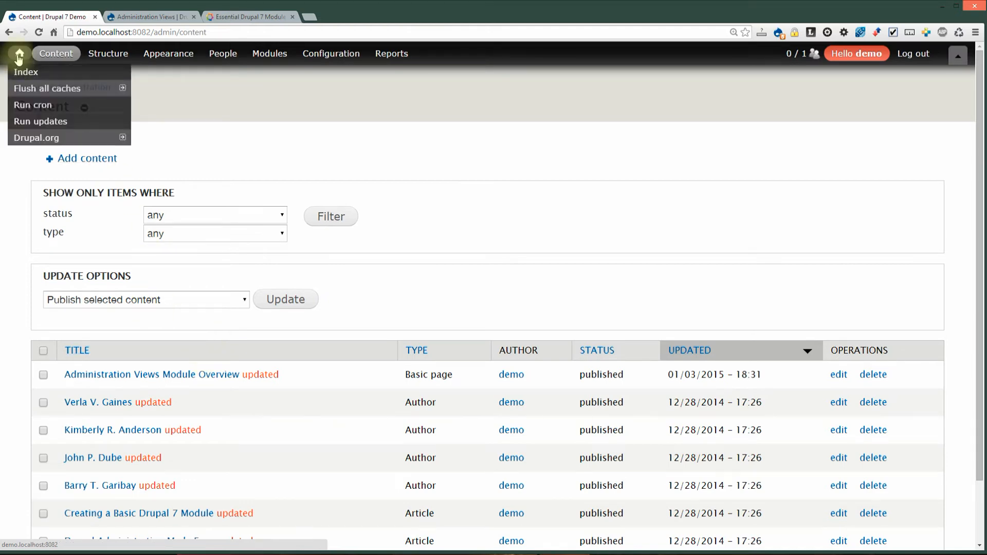
{"action": "mouse_move", "coordinate": [29, 96]}
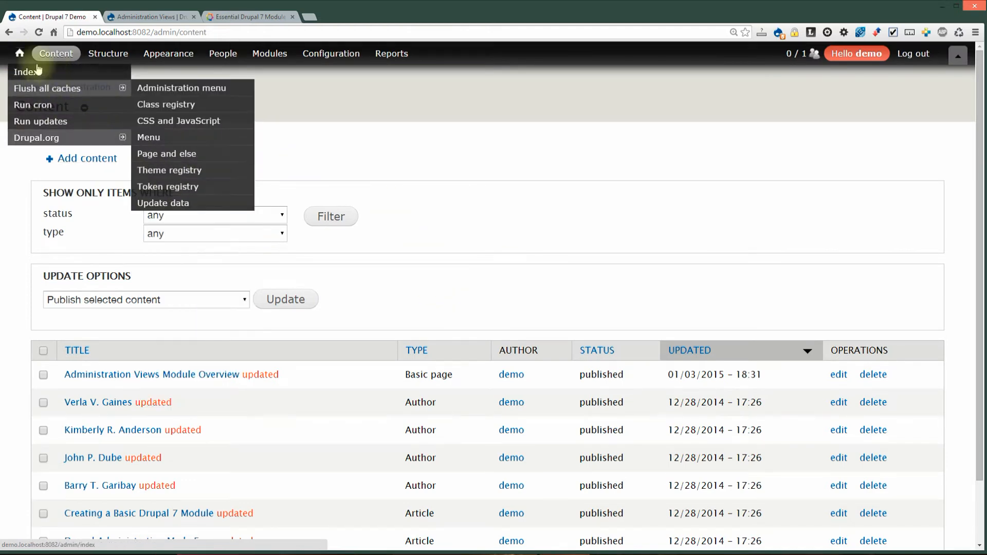
{"action": "left_click", "coordinate": [29, 95]}
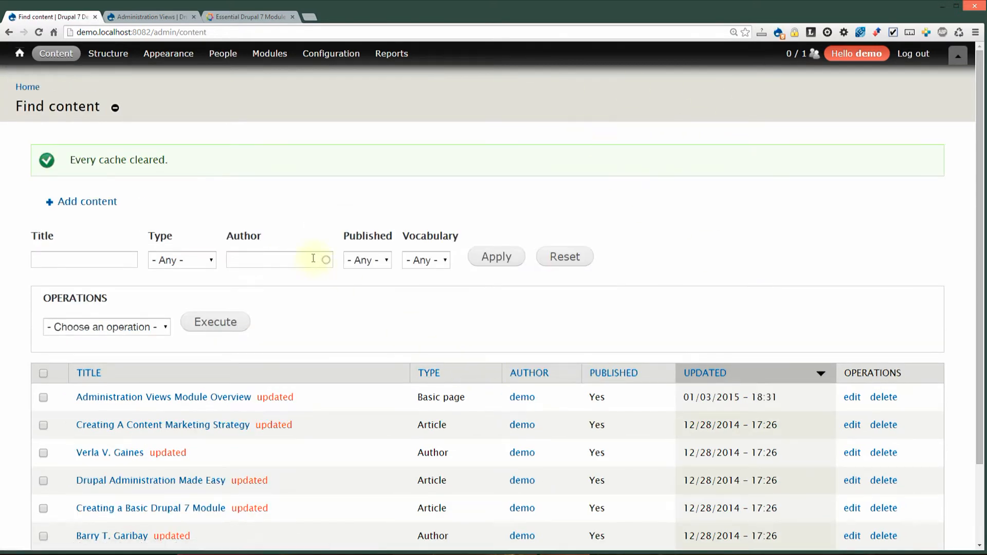
- Examine the Title filter and the Type filter's options on the Find content page
{"action": "mouse_move", "coordinate": [57, 56]}
{"action": "left_click", "coordinate": [72, 261]}
{"action": "scroll", "coordinate": [318, 312], "scroll_direction": "down", "scroll_amount": 1}
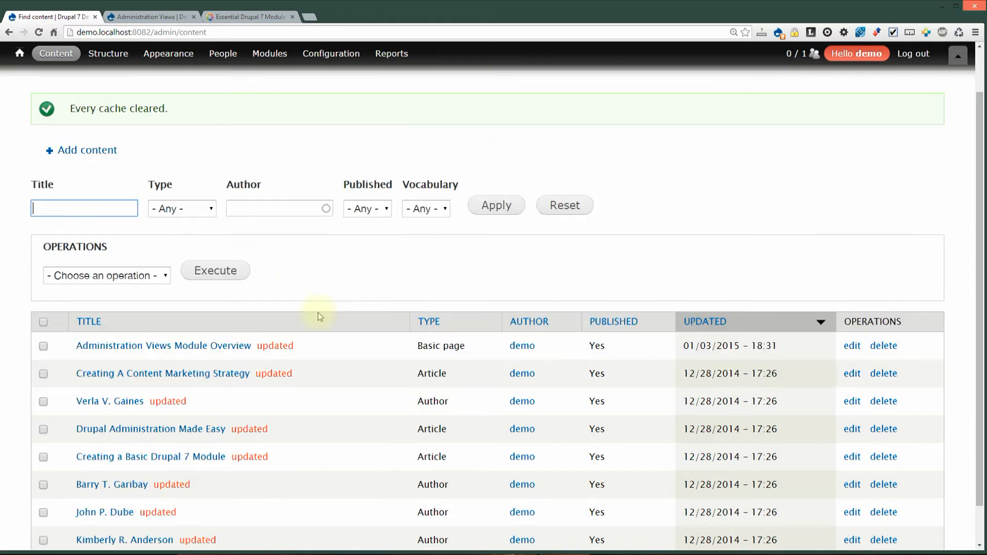
{"action": "left_click", "coordinate": [73, 205]}
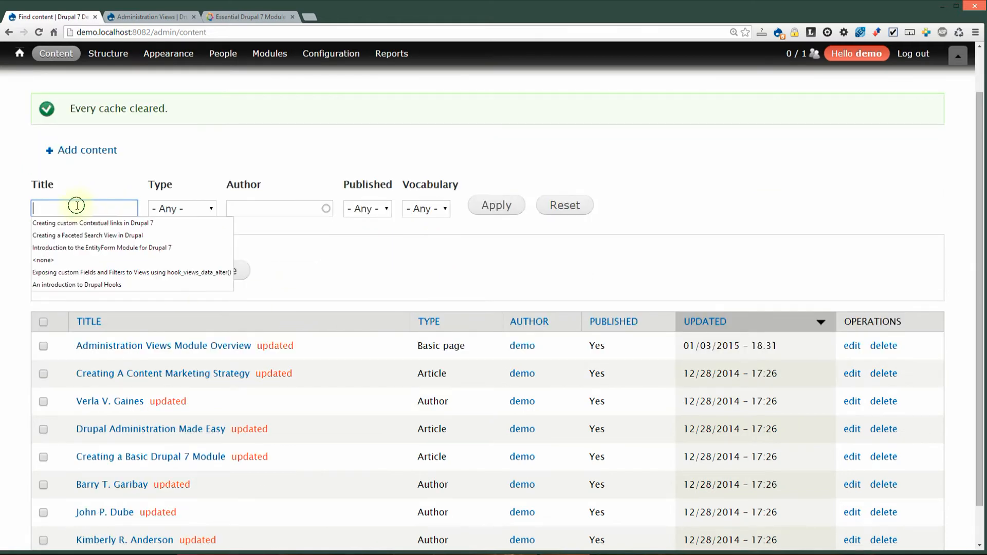
{"action": "left_click", "coordinate": [191, 210]}
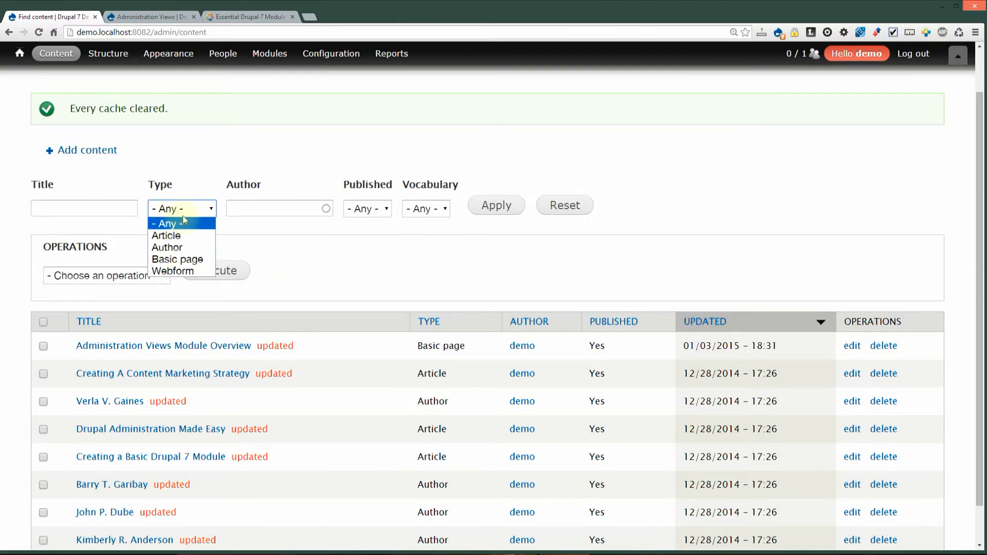
- Fill the Author filter with the suggested user demo and examine the Published and Vocabulary filter options
{"action": "left_click", "coordinate": [260, 208]}
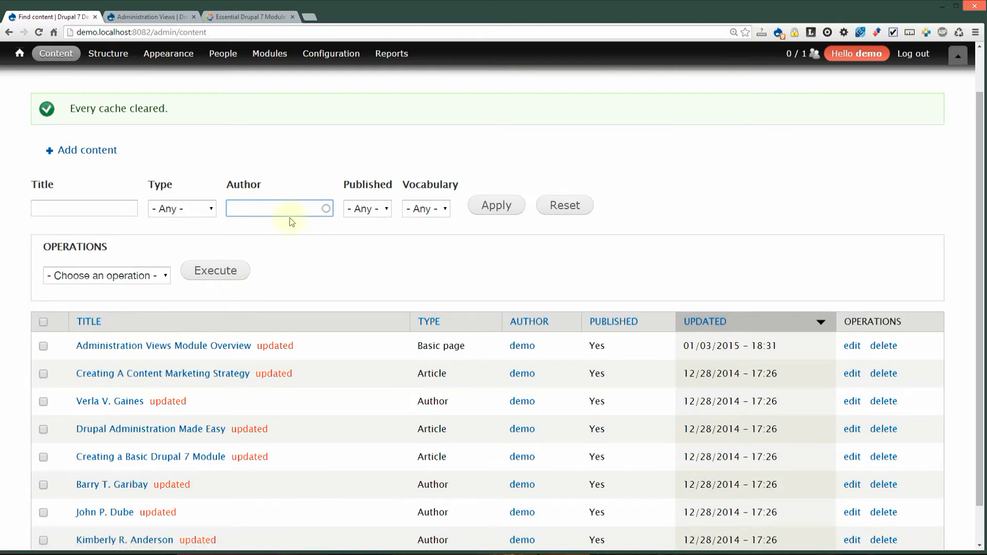
{"action": "type", "text": "de"}
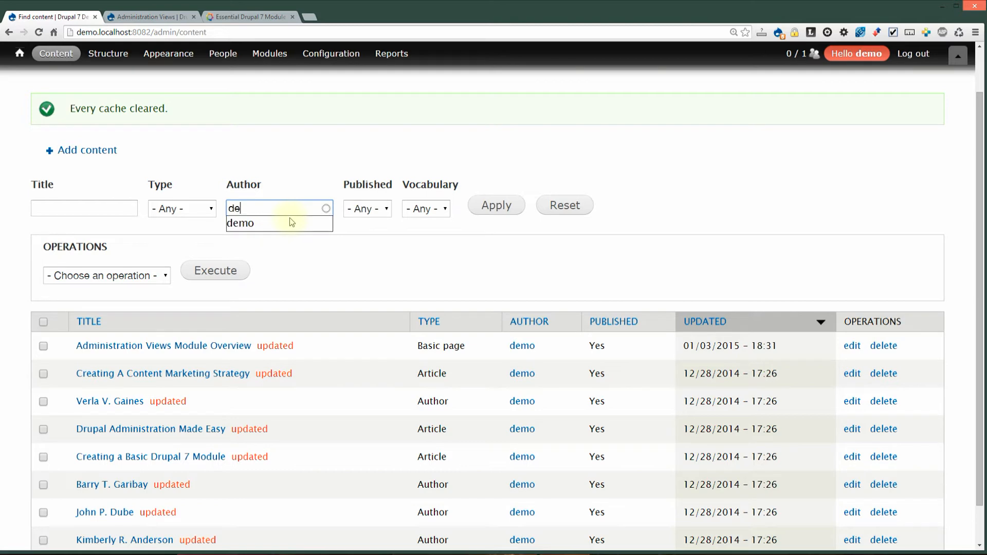
{"action": "left_click", "coordinate": [270, 222]}
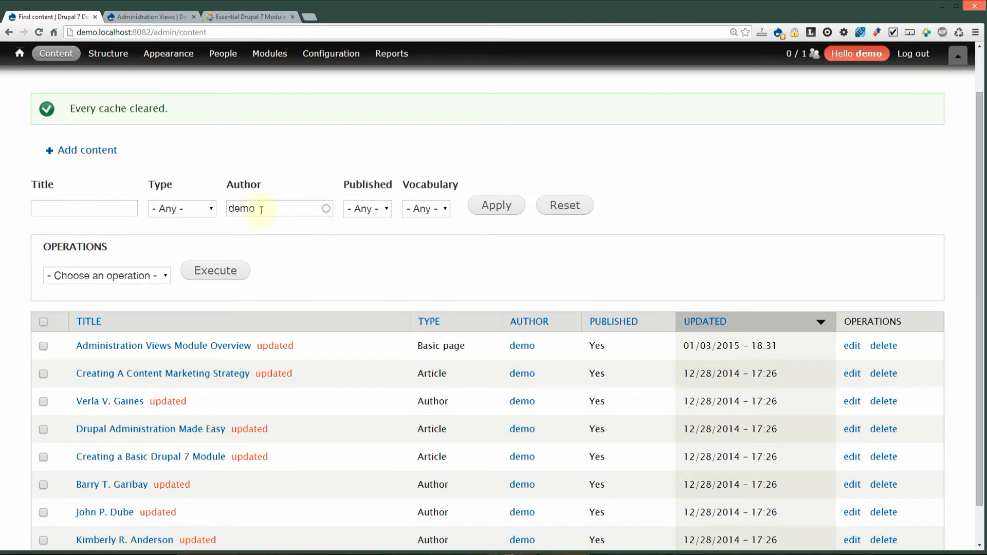
{"action": "left_click_drag", "start_coordinate": [263, 209], "coordinate": [214, 207]}
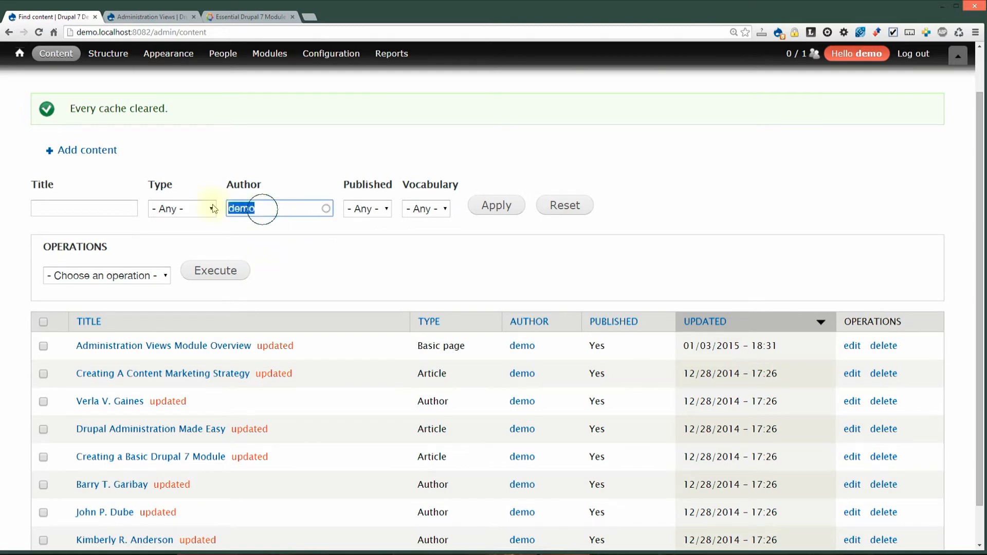
{"action": "left_click", "coordinate": [355, 208]}
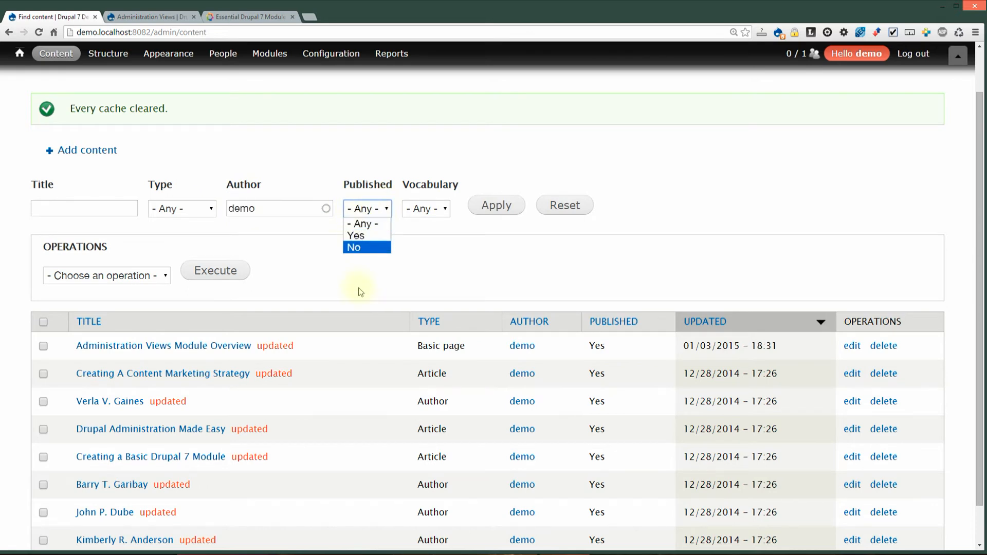
{"action": "left_click", "coordinate": [432, 208]}
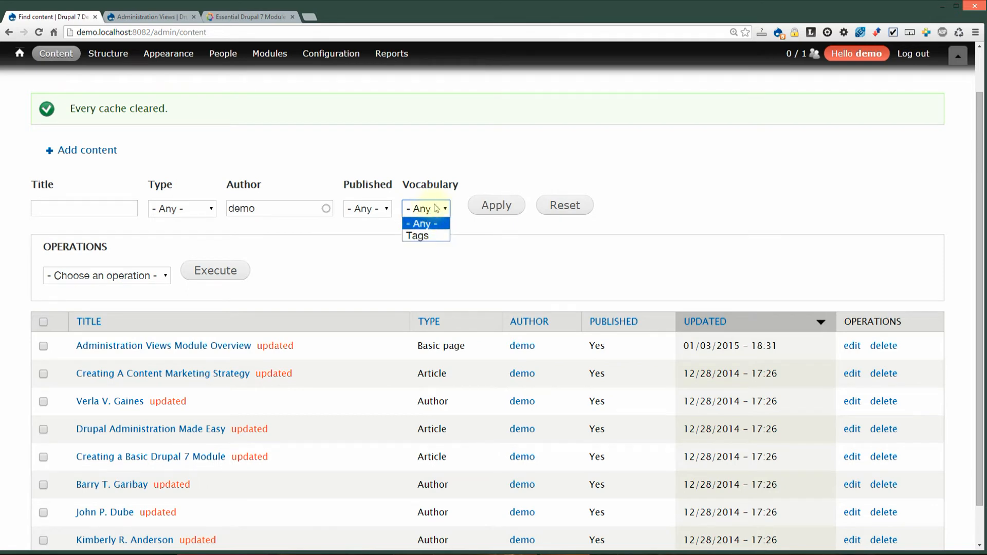
{"action": "left_click", "coordinate": [322, 254]}
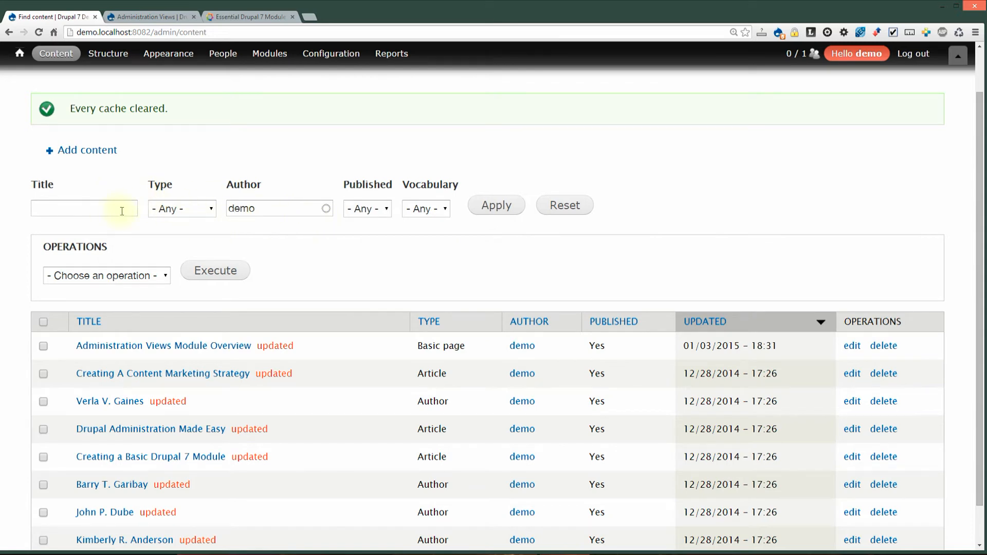
- Examine the bulk operations available for content, choosing Change author as an example without executing it
{"action": "scroll", "coordinate": [352, 307], "scroll_direction": "down", "scroll_amount": 1}
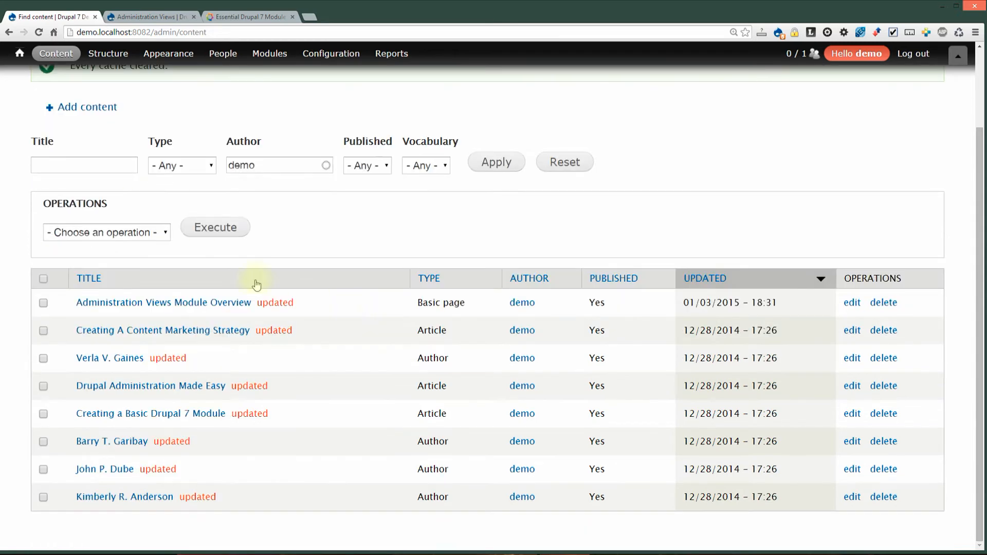
{"action": "left_click", "coordinate": [116, 234]}
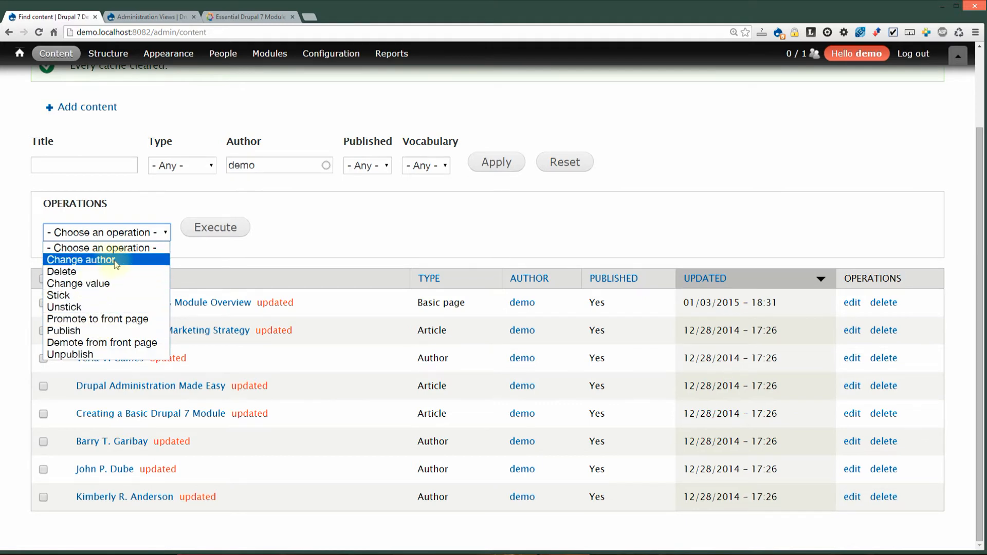
{"action": "left_click", "coordinate": [105, 259]}
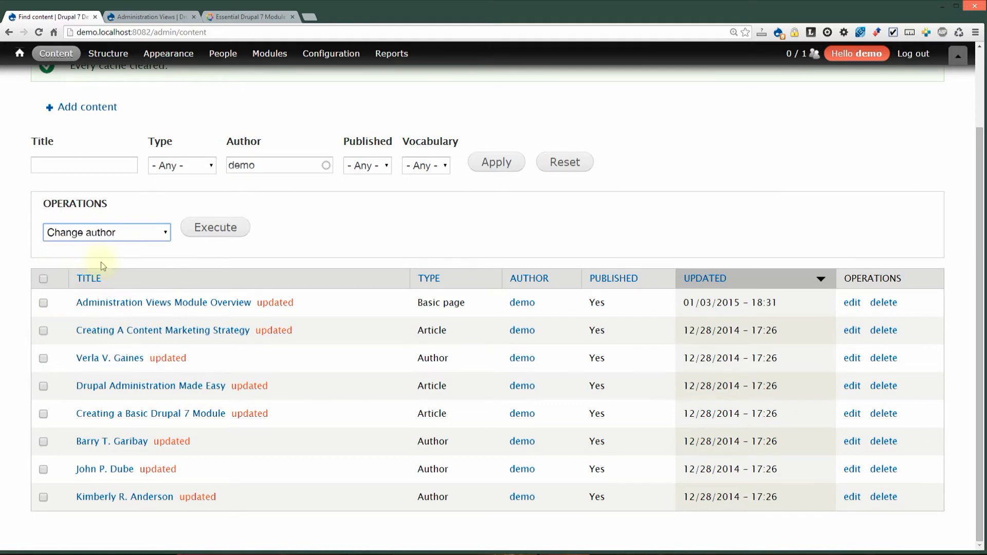
{"action": "left_click", "coordinate": [108, 234]}
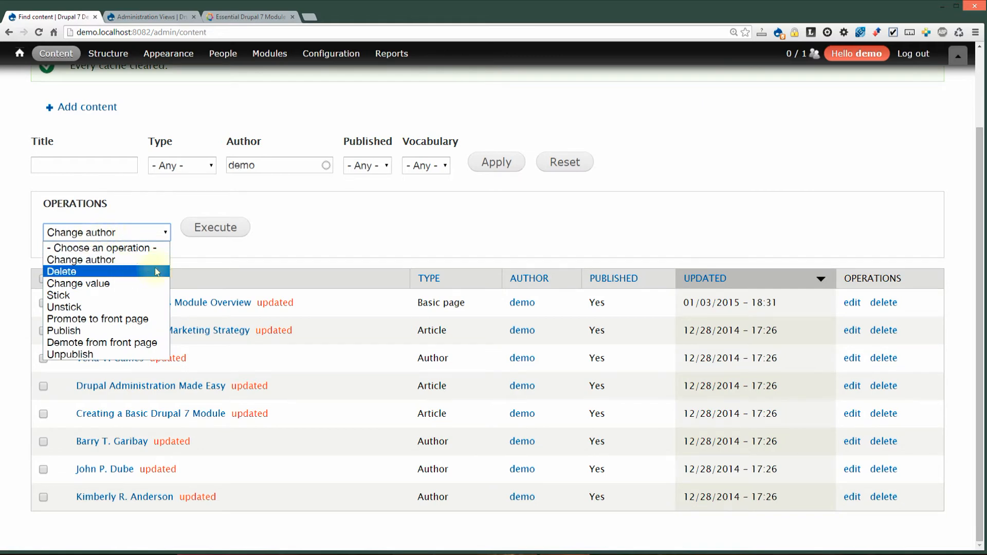
{"action": "left_click", "coordinate": [306, 248]}
{"action": "scroll", "coordinate": [731, 224], "scroll_direction": "up", "scroll_amount": 2}
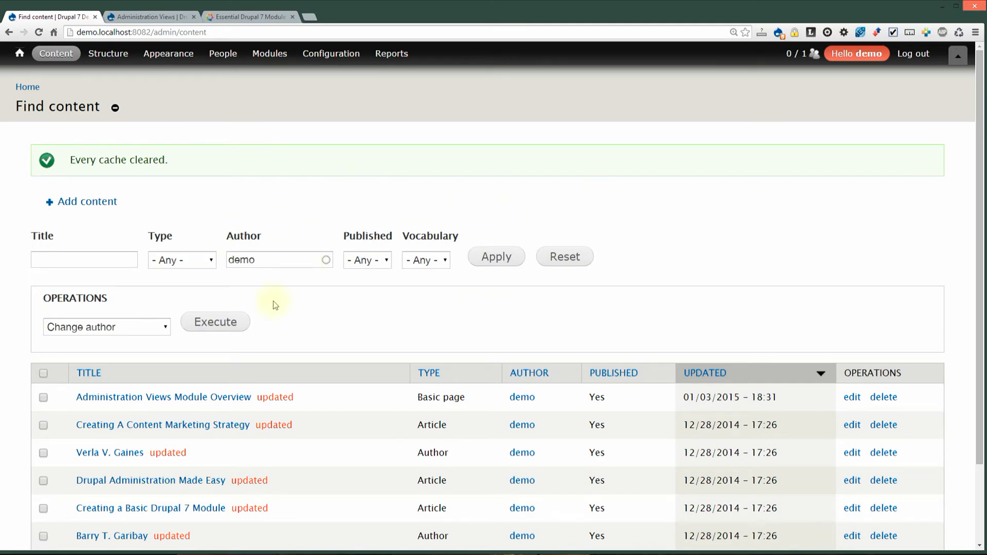
- Go to the site's list of views and open the Administration: Nodes view for editing
{"action": "mouse_move", "coordinate": [108, 54]}
{"action": "mouse_move", "coordinate": [118, 130]}
{"action": "left_click", "coordinate": [108, 139]}
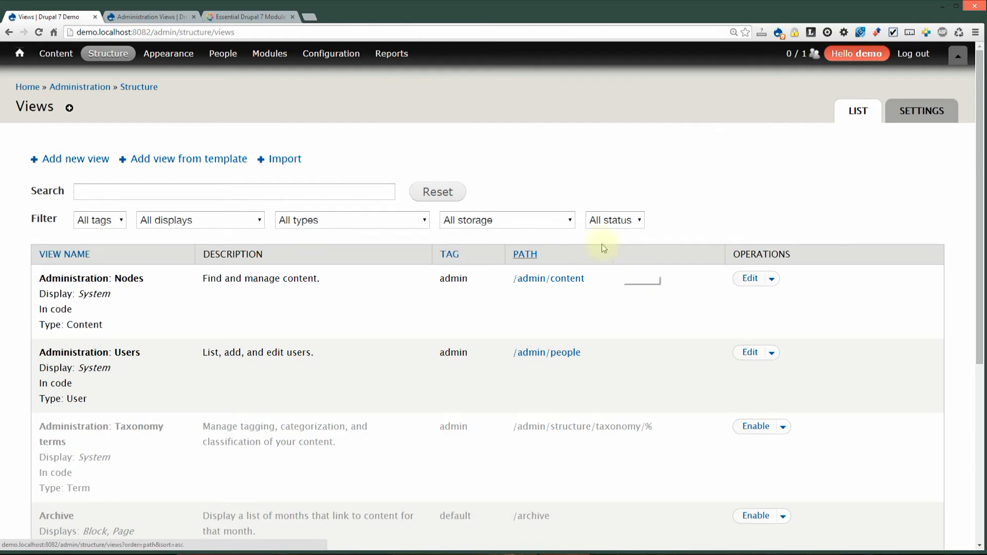
{"action": "mouse_move", "coordinate": [58, 56]}
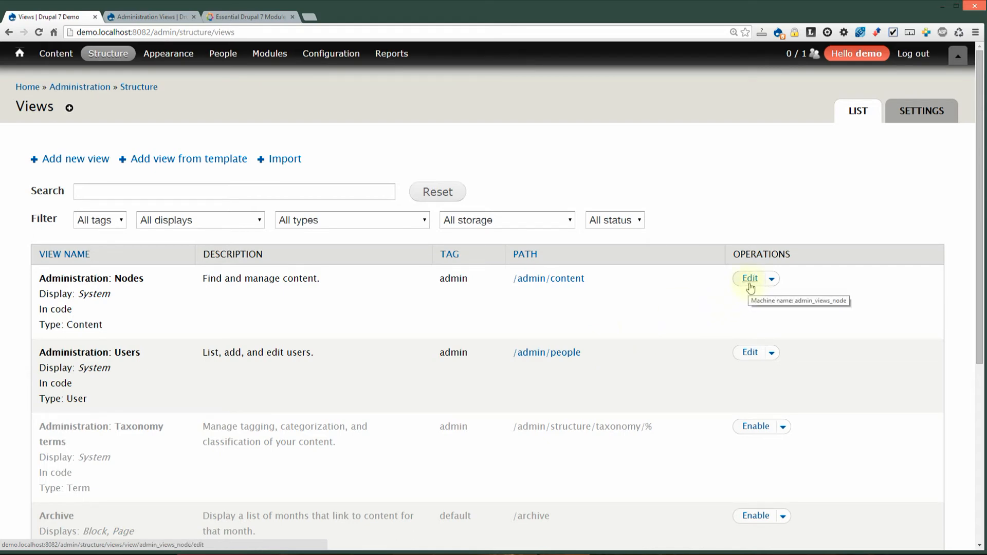
{"action": "left_click", "coordinate": [750, 280]}
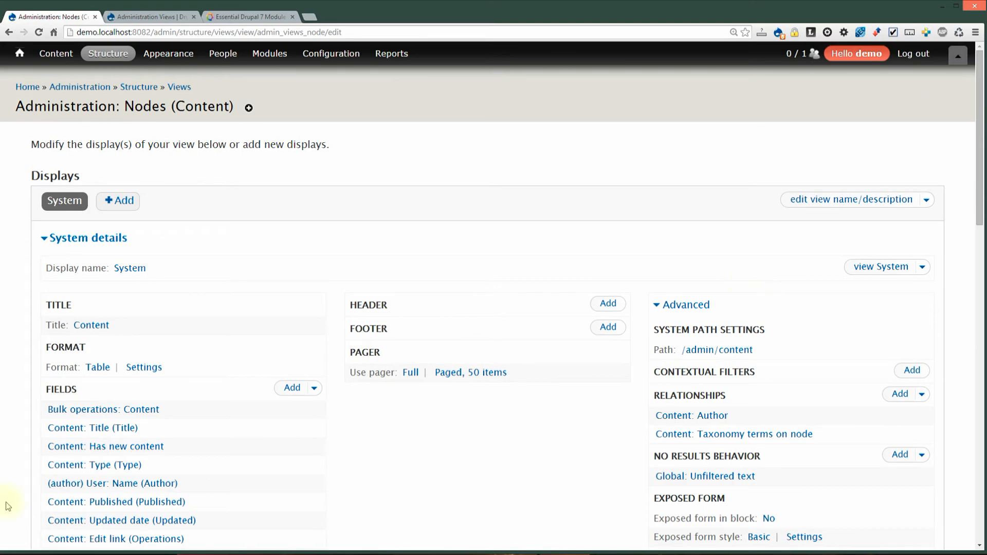
- Examine the Administration: Nodes view's fields, exposed filter criteria, and content preview
{"action": "scroll", "coordinate": [205, 437], "scroll_direction": "down", "scroll_amount": 8}
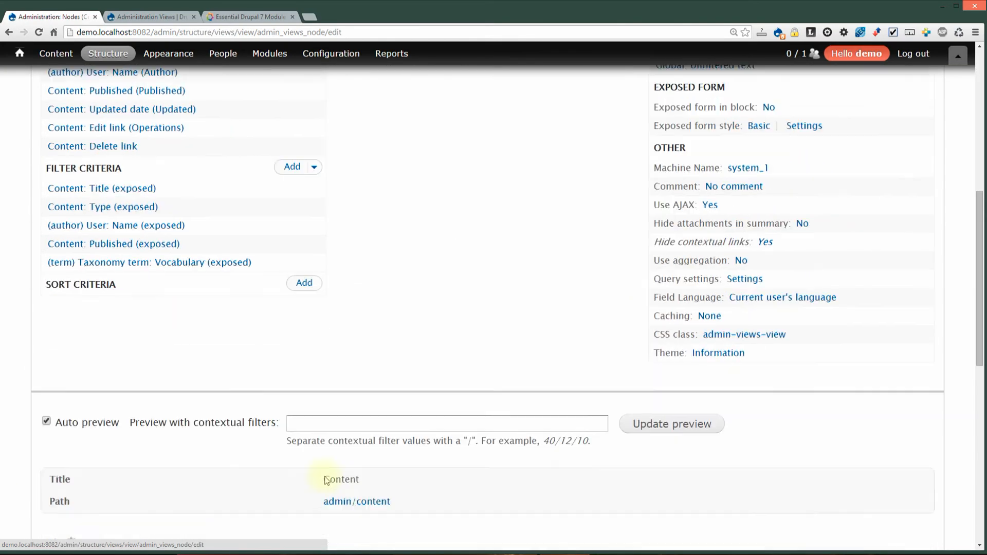
{"action": "scroll", "coordinate": [324, 480], "scroll_direction": "down", "scroll_amount": 9}
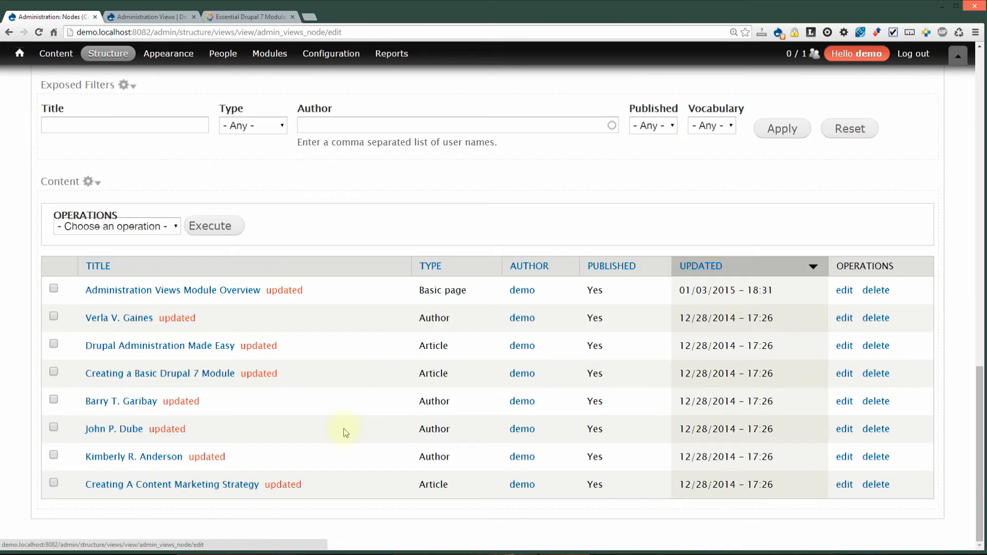
{"action": "scroll", "coordinate": [343, 427], "scroll_direction": "up", "scroll_amount": 13}
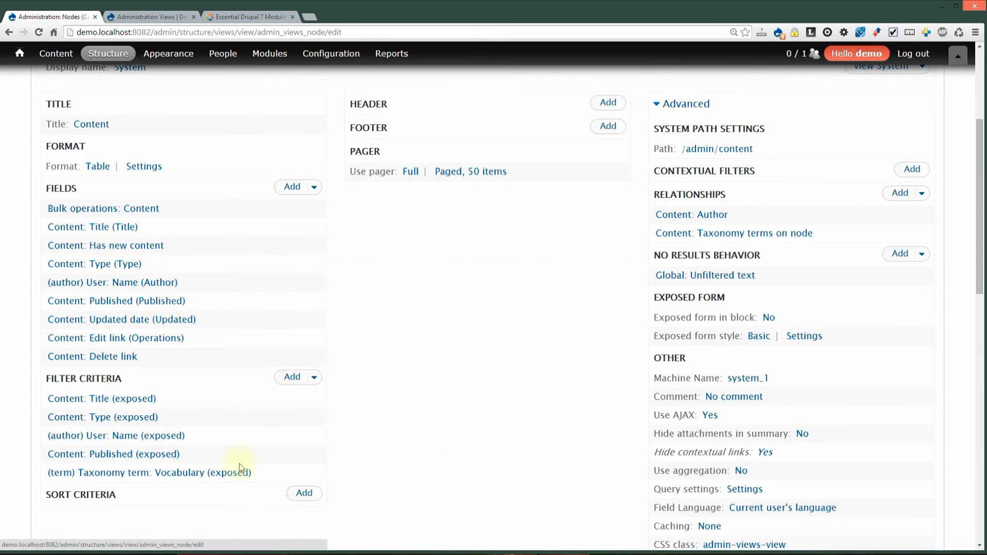
{"action": "scroll", "coordinate": [220, 452], "scroll_direction": "down", "scroll_amount": 15}
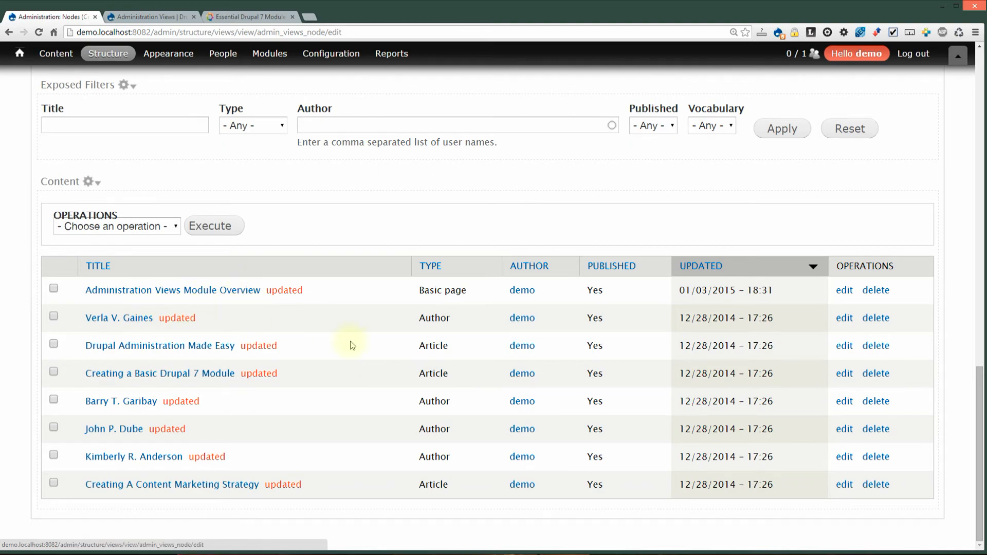
{"action": "scroll", "coordinate": [364, 342], "scroll_direction": "up", "scroll_amount": 10}
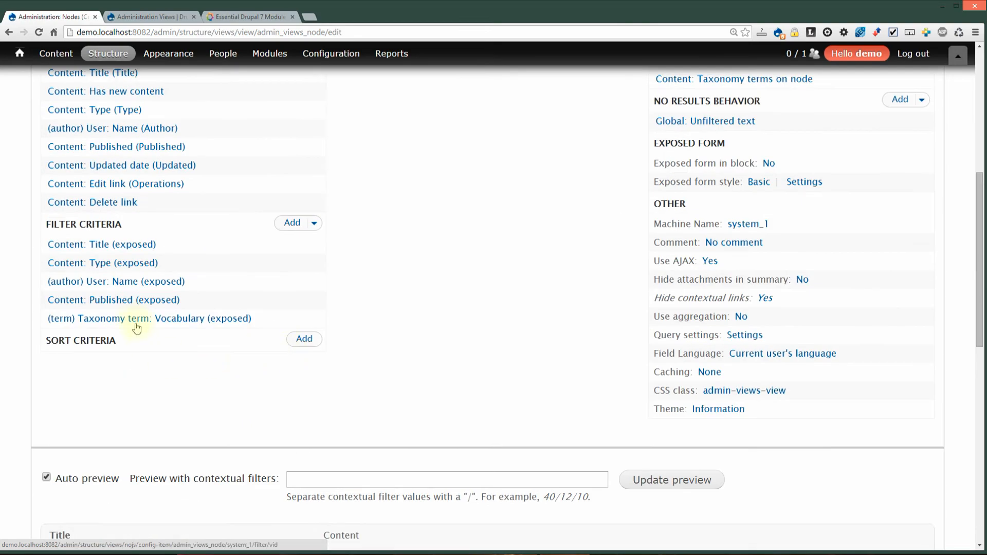
{"action": "scroll", "coordinate": [369, 343], "scroll_direction": "up", "scroll_amount": 2}
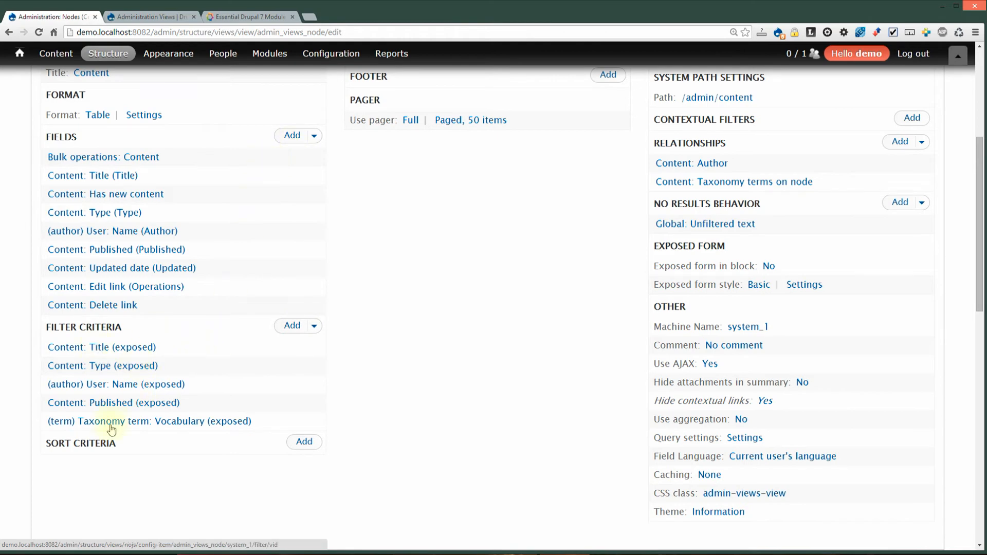
{"action": "scroll", "coordinate": [447, 403], "scroll_direction": "up", "scroll_amount": 1}
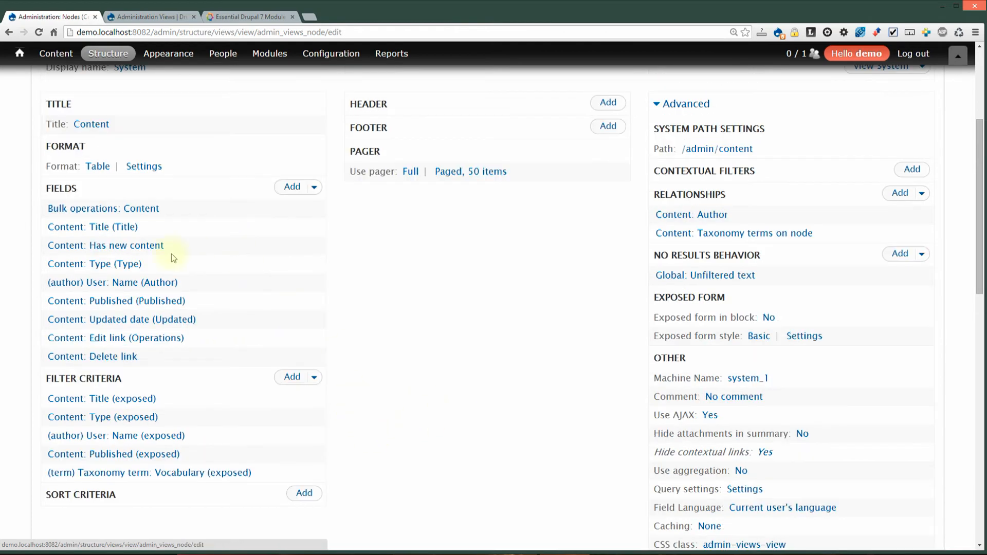
- Examine the bulk operations control and the listed content in the view's preview
{"action": "scroll", "coordinate": [289, 392], "scroll_direction": "down", "scroll_amount": 9}
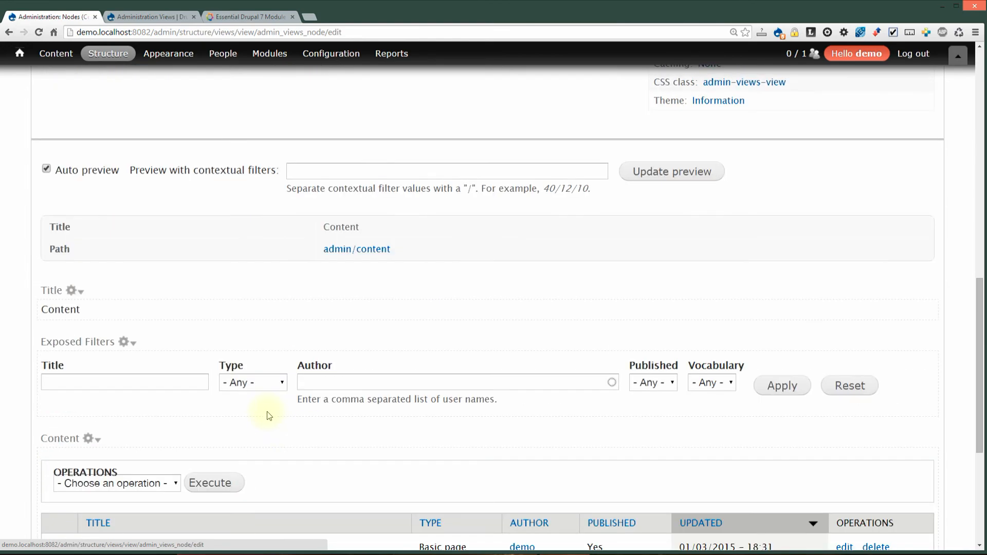
{"action": "scroll", "coordinate": [268, 417], "scroll_direction": "down", "scroll_amount": 3}
{"action": "left_click", "coordinate": [122, 328]}
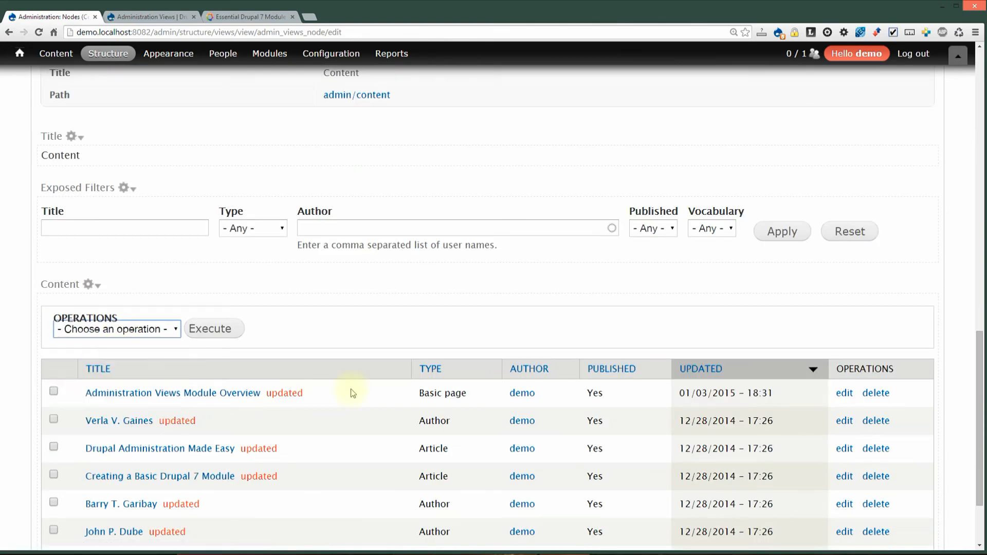
{"action": "scroll", "coordinate": [352, 392], "scroll_direction": "up", "scroll_amount": 12}
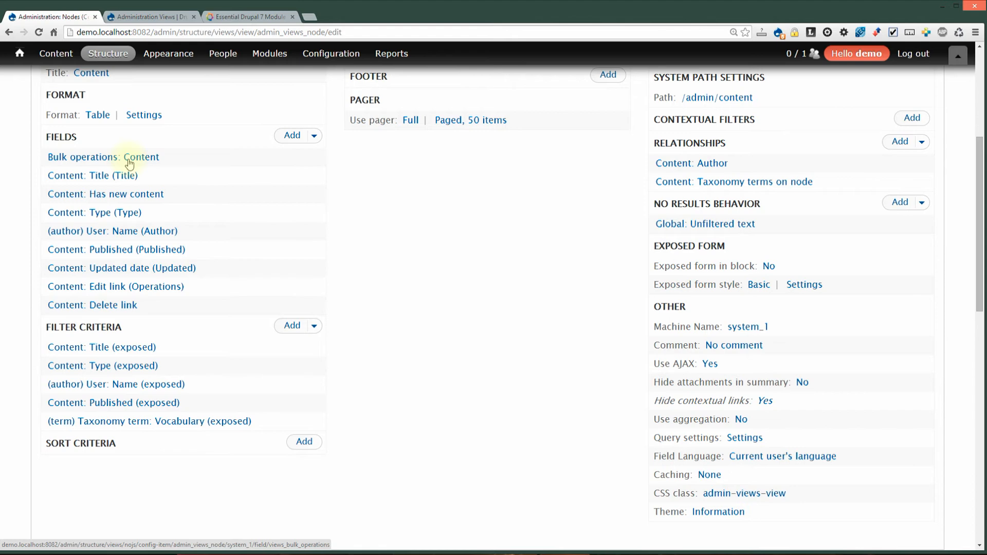
- Open the Bulk operations: Content field's configuration and examine its selected bulk operations, including Modify entity values and its operation settings
{"action": "left_click", "coordinate": [129, 163]}
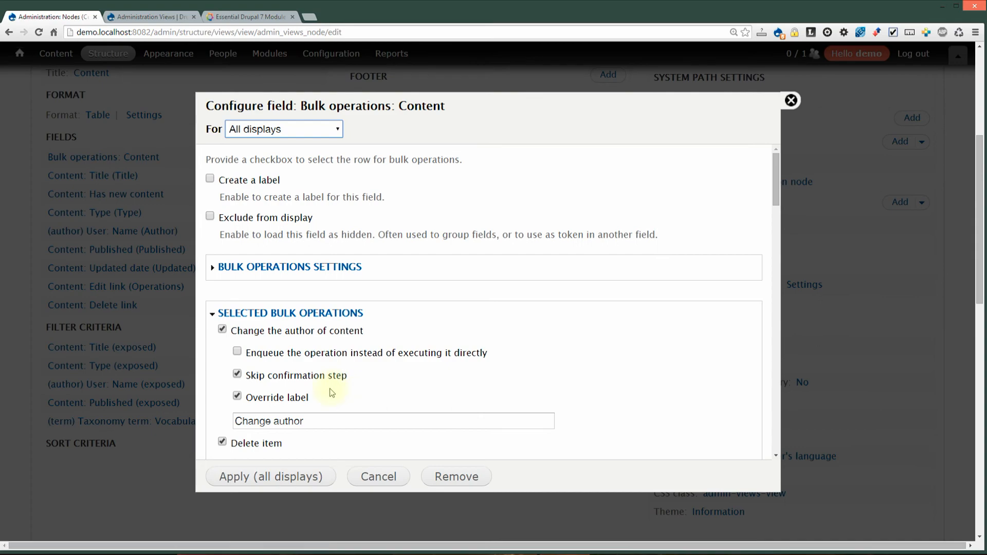
{"action": "scroll", "coordinate": [283, 345], "scroll_direction": "down", "scroll_amount": 5}
{"action": "scroll", "coordinate": [283, 346], "scroll_direction": "down", "scroll_amount": 10}
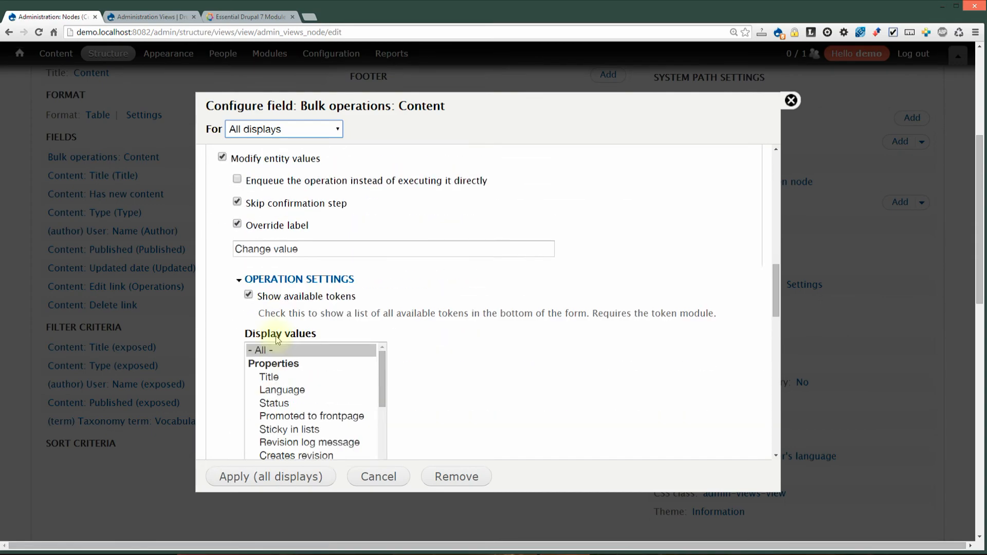
{"action": "scroll", "coordinate": [220, 345], "scroll_direction": "up", "scroll_amount": 5}
{"action": "scroll", "coordinate": [483, 311], "scroll_direction": "down", "scroll_amount": 7}
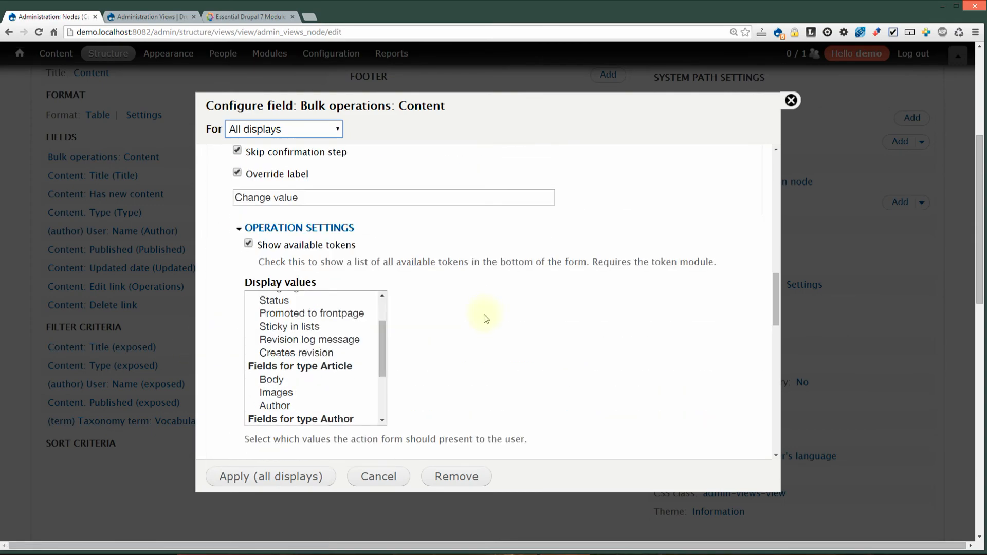
{"action": "scroll", "coordinate": [456, 335], "scroll_direction": "down", "scroll_amount": 3}
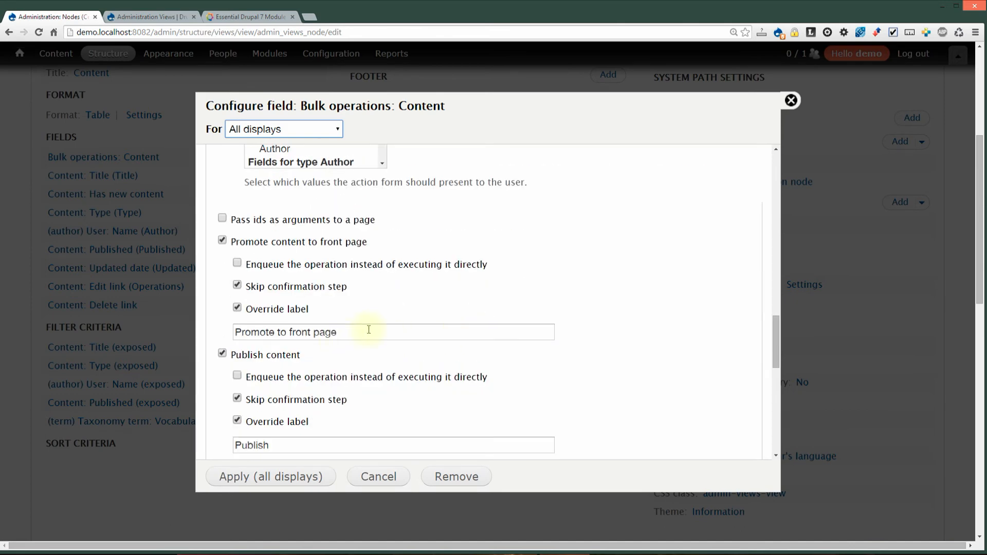
{"action": "scroll", "coordinate": [303, 360], "scroll_direction": "down", "scroll_amount": 10}
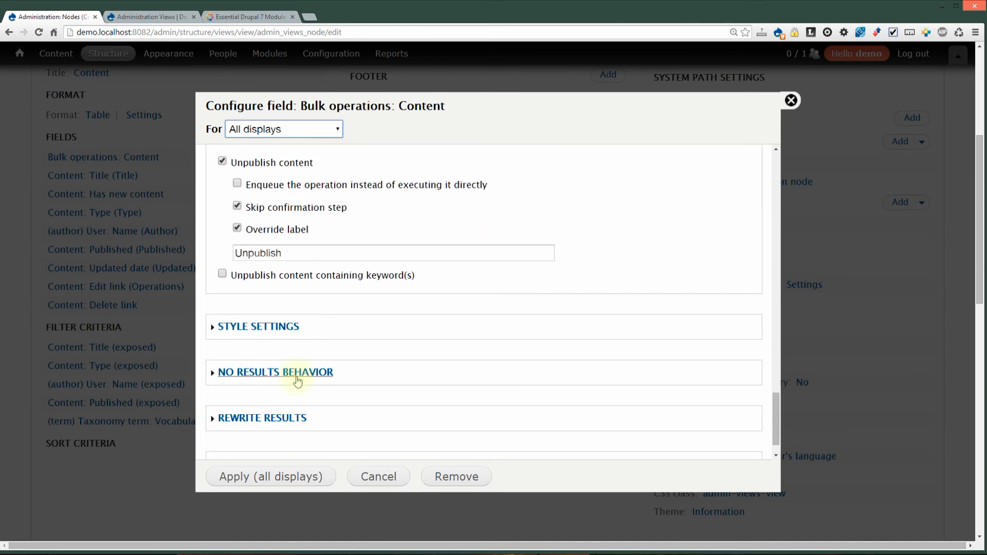
{"action": "scroll", "coordinate": [288, 381], "scroll_direction": "down", "scroll_amount": 1}
{"action": "scroll", "coordinate": [360, 365], "scroll_direction": "up", "scroll_amount": 7}
{"action": "scroll", "coordinate": [413, 353], "scroll_direction": "up", "scroll_amount": 2}
{"action": "scroll", "coordinate": [412, 353], "scroll_direction": "down", "scroll_amount": 6}
{"action": "scroll", "coordinate": [412, 353], "scroll_direction": "up", "scroll_amount": 6}
{"action": "scroll", "coordinate": [412, 353], "scroll_direction": "up", "scroll_amount": 1}
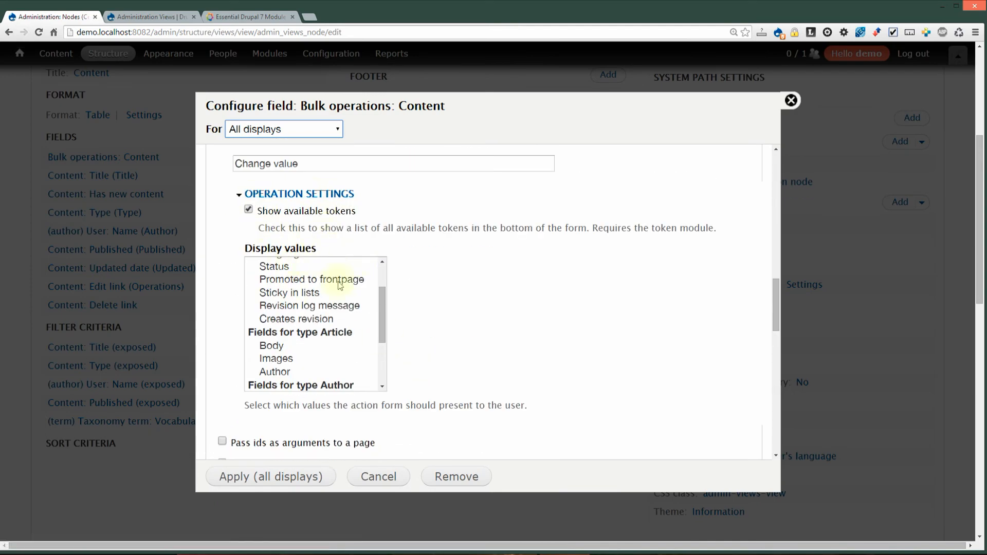
- Limit the Modify entity values operation's display values to the Article Body field and apply the field configuration
{"action": "left_click_drag", "start_coordinate": [380, 302], "coordinate": [388, 282]}
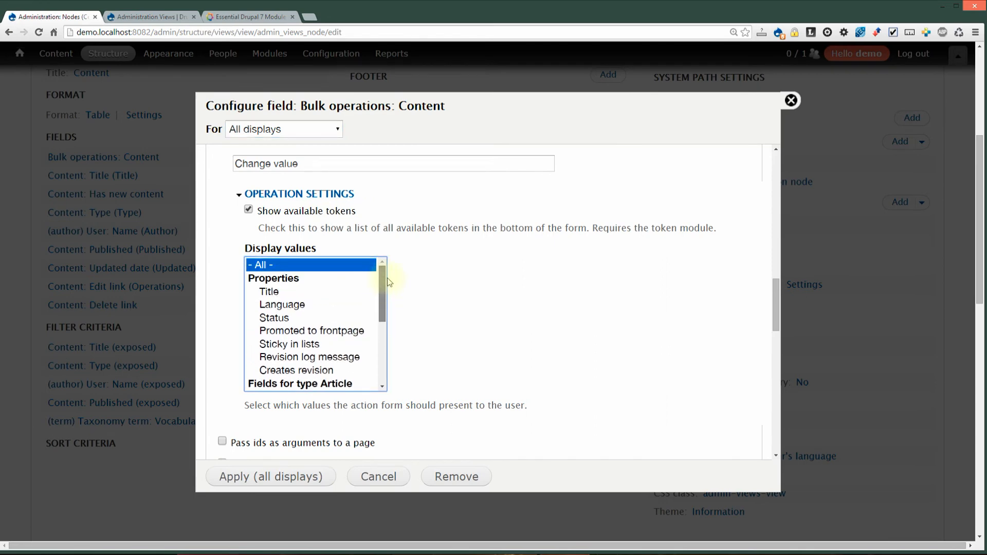
{"action": "scroll", "coordinate": [383, 270], "scroll_direction": "down", "scroll_amount": 2}
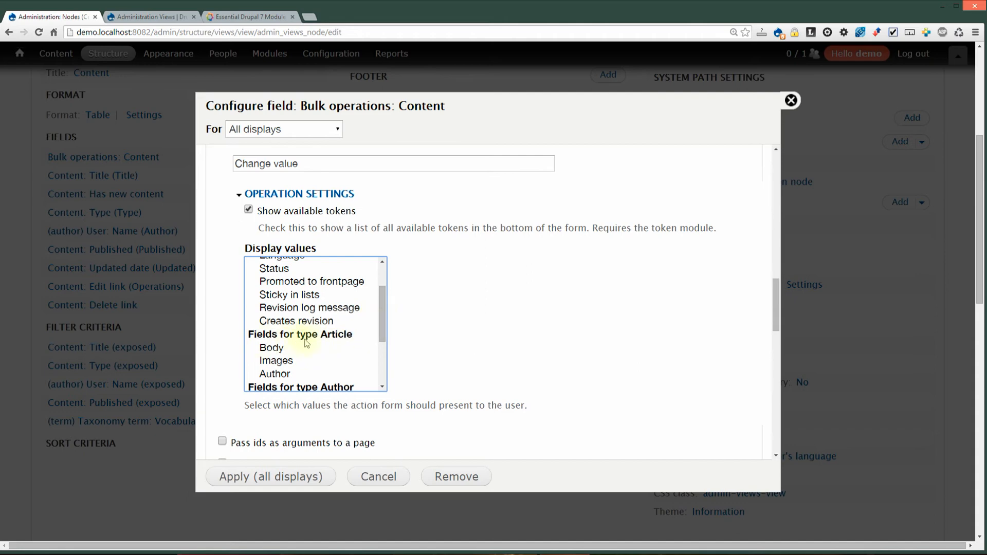
{"action": "left_click", "coordinate": [273, 349]}
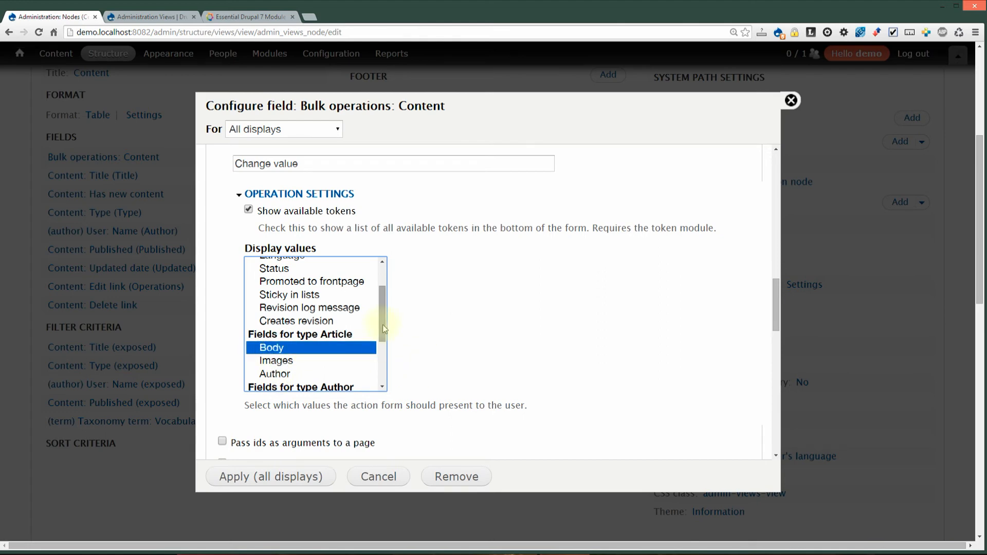
{"action": "scroll", "coordinate": [383, 325], "scroll_direction": "down", "scroll_amount": 2}
{"action": "left_click", "coordinate": [308, 478]}
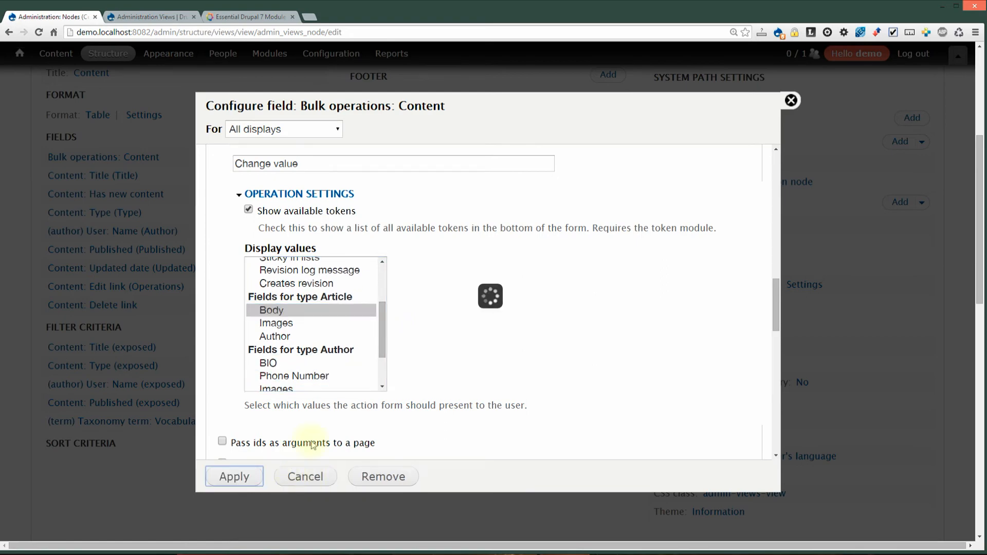
- Try to execute the Change value bulk operation in the view's preview without selecting any content
{"action": "scroll", "coordinate": [305, 448], "scroll_direction": "down", "scroll_amount": 8}
{"action": "scroll", "coordinate": [197, 461], "scroll_direction": "down", "scroll_amount": 2}
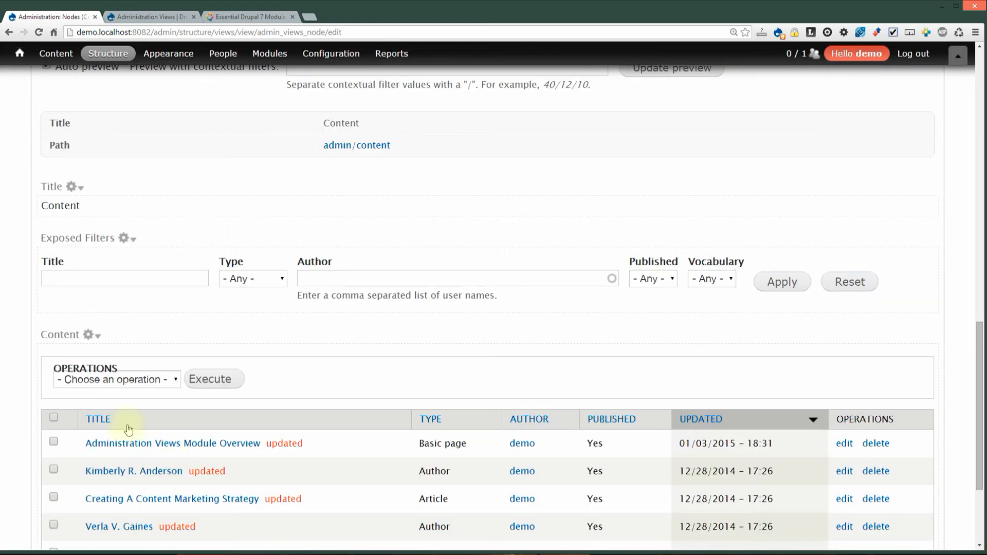
{"action": "left_click", "coordinate": [133, 379]}
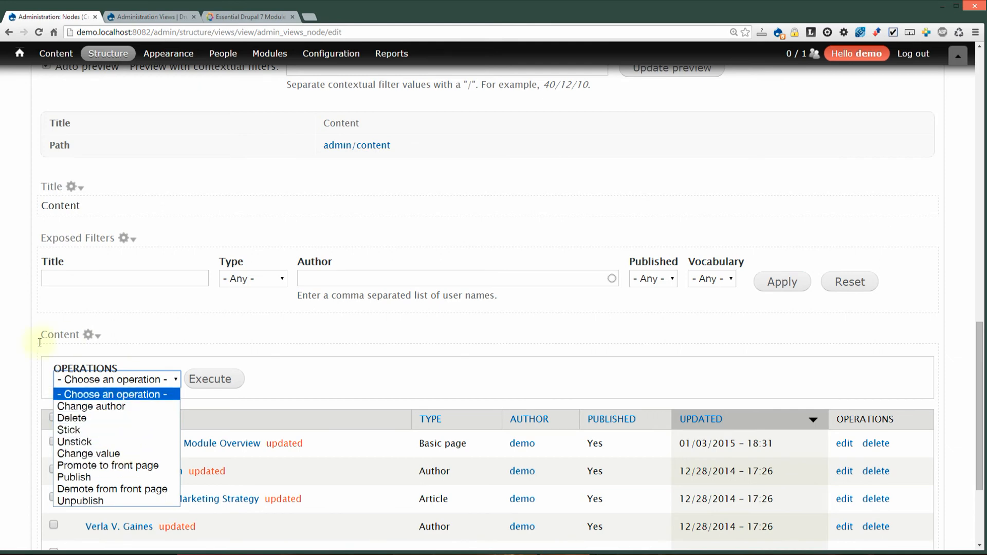
{"action": "left_click", "coordinate": [177, 331]}
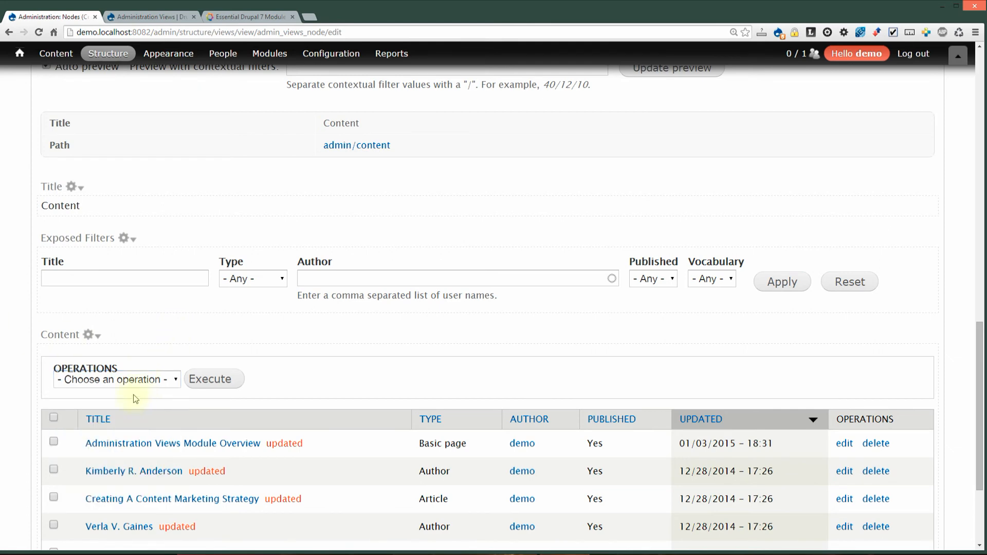
{"action": "left_click", "coordinate": [123, 381]}
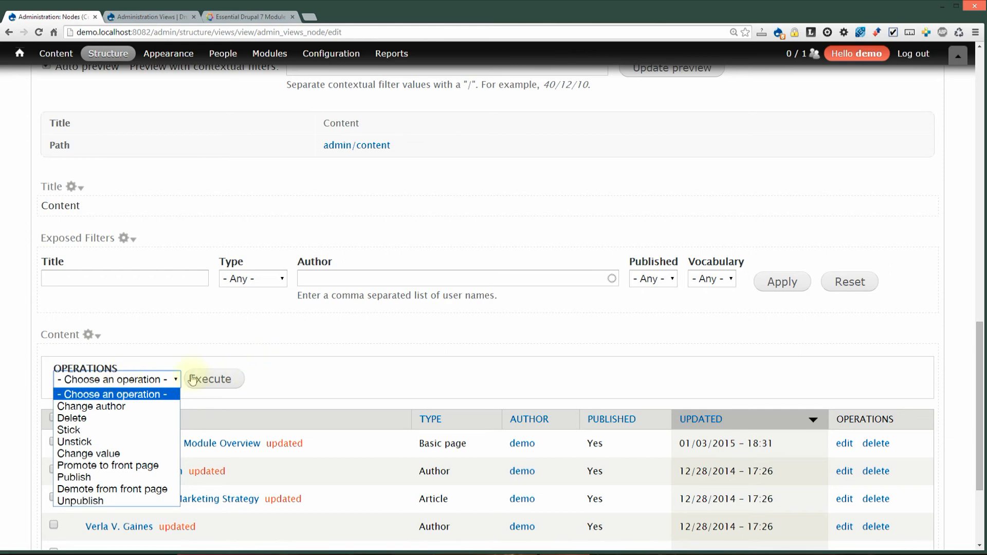
{"action": "left_click", "coordinate": [118, 453]}
{"action": "left_click", "coordinate": [215, 380]}
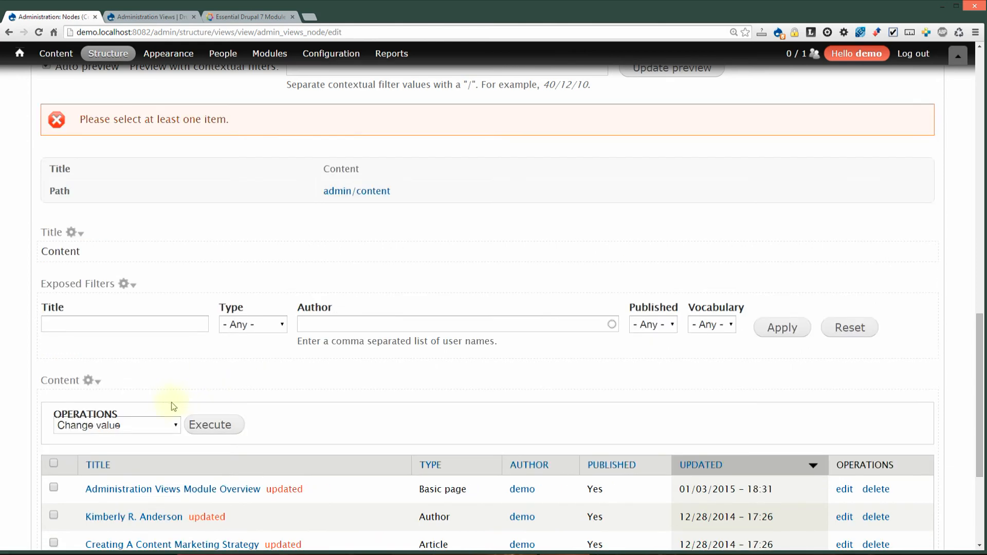
- Execute Change value on Administration Views Module Overview in the preview and examine the resulting Body form without submitting it
{"action": "scroll", "coordinate": [441, 352], "scroll_direction": "down", "scroll_amount": 5}
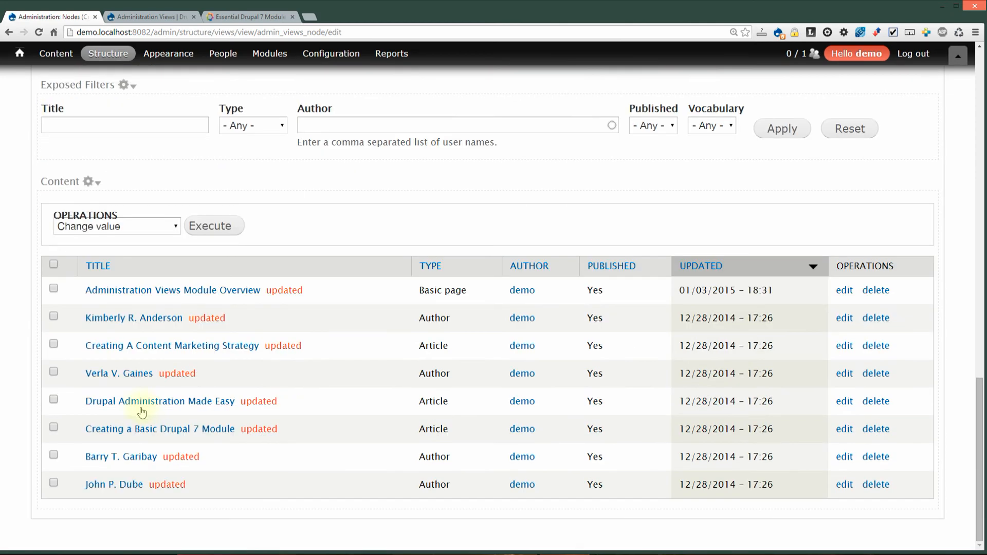
{"action": "left_click", "coordinate": [54, 291]}
{"action": "left_click", "coordinate": [114, 230]}
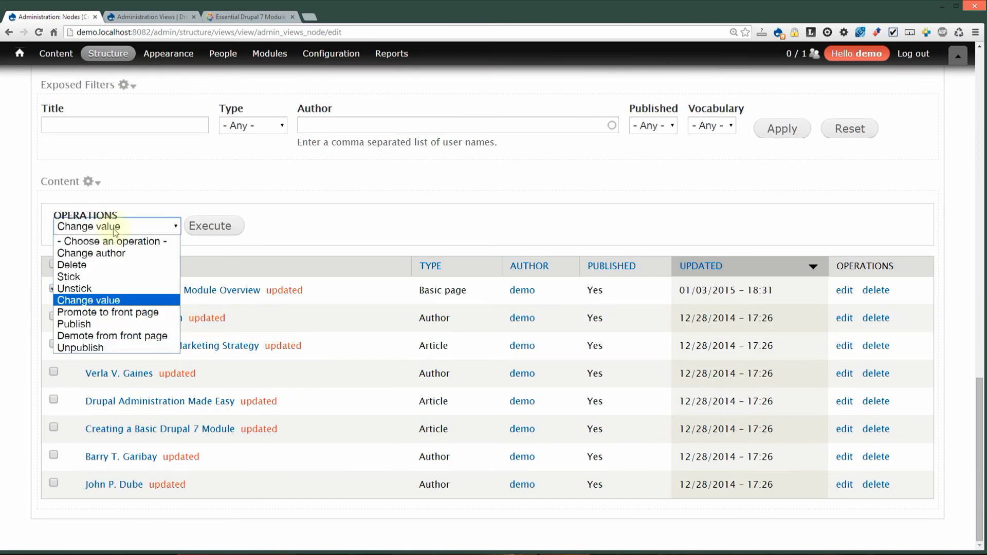
{"action": "left_click", "coordinate": [93, 300]}
{"action": "left_click", "coordinate": [208, 230]}
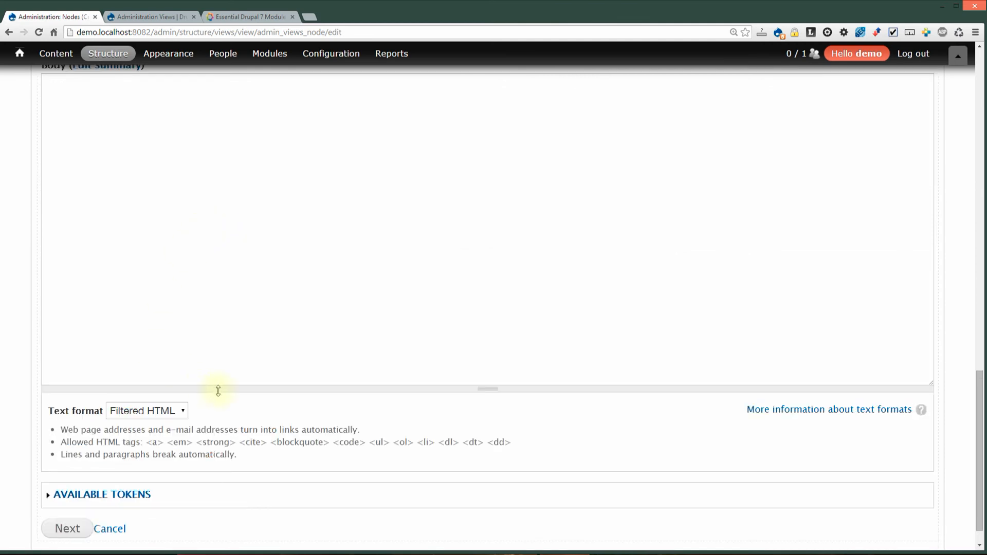
{"action": "left_click", "coordinate": [118, 319]}
{"action": "scroll", "coordinate": [266, 366], "scroll_direction": "down", "scroll_amount": 5}
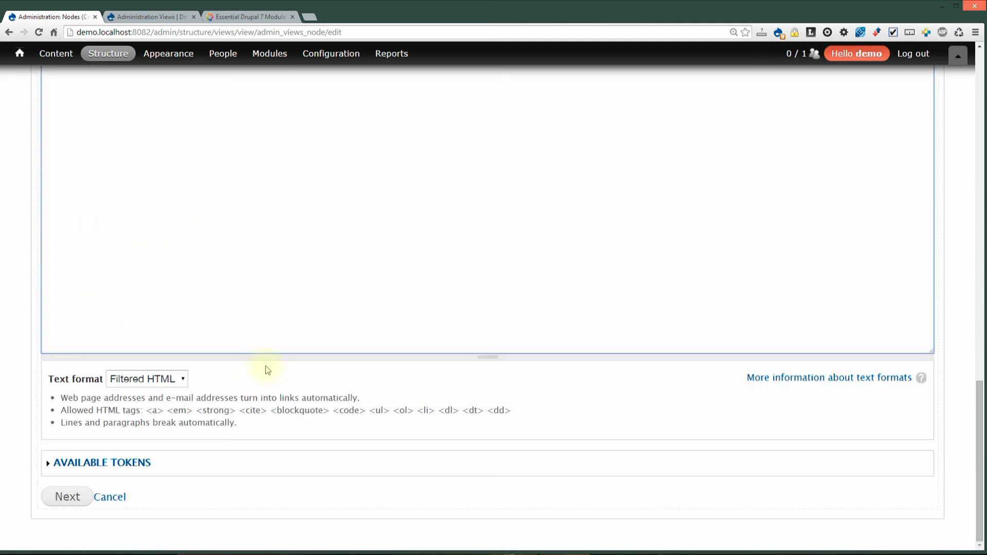
{"action": "scroll", "coordinate": [260, 288], "scroll_direction": "up", "scroll_amount": 3}
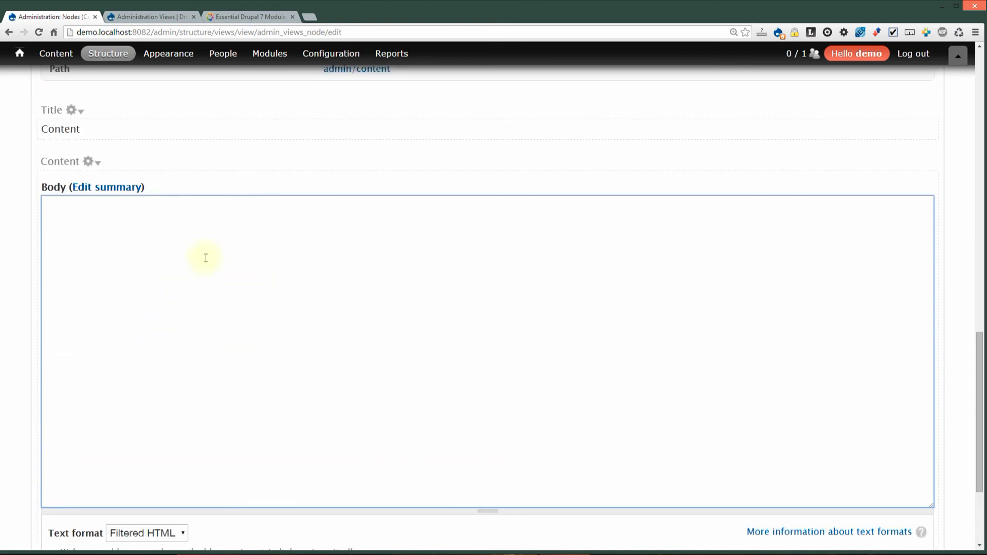
- Leave the Administration: Nodes view without saving and go to the site's Content page
{"action": "scroll", "coordinate": [342, 304], "scroll_direction": "up", "scroll_amount": 15}
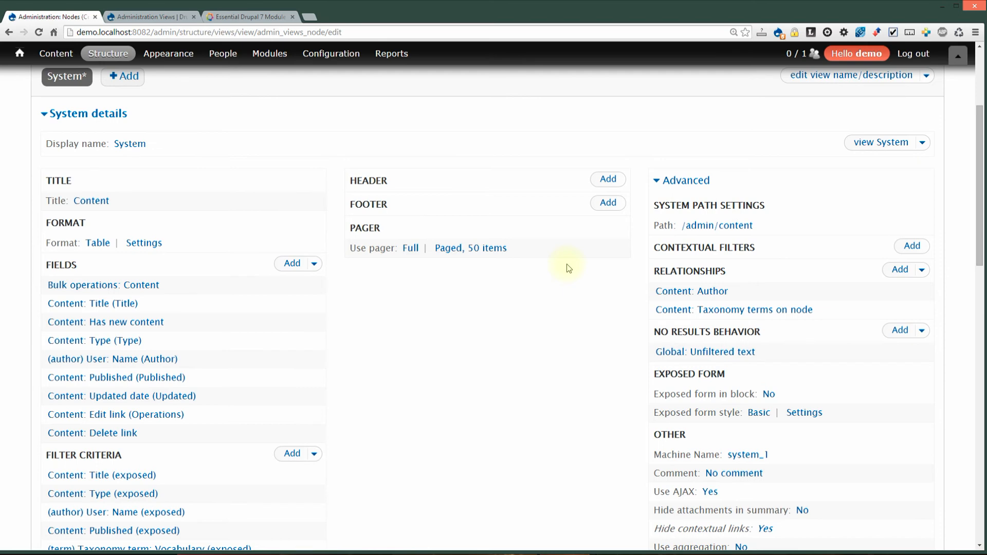
{"action": "scroll", "coordinate": [587, 259], "scroll_direction": "up", "scroll_amount": 4}
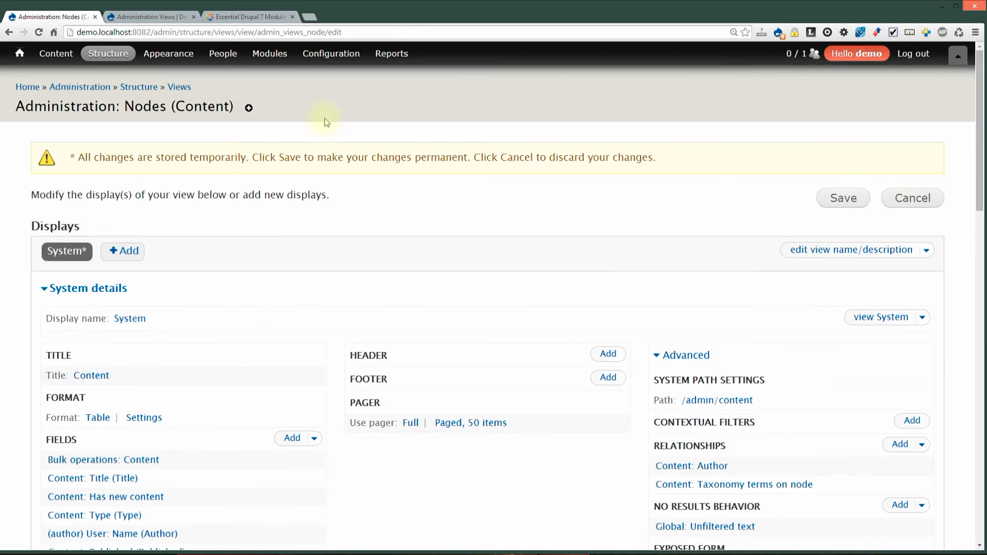
{"action": "mouse_move", "coordinate": [69, 60]}
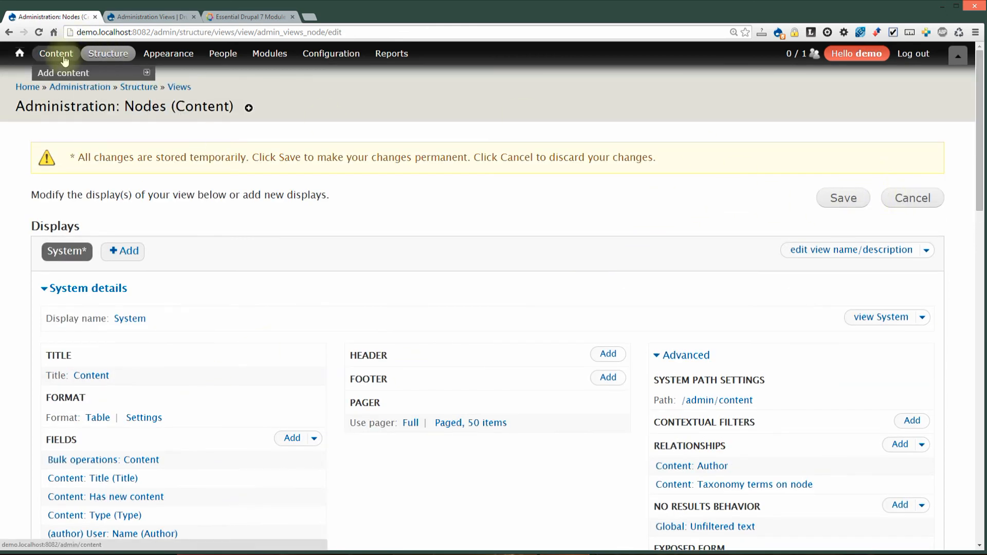
{"action": "left_click", "coordinate": [64, 57]}
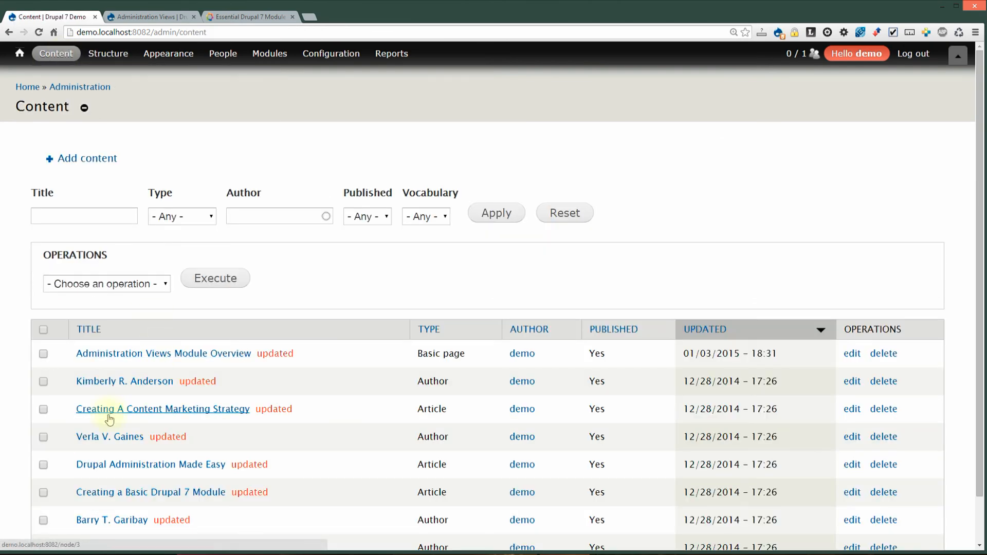
- Go to the People page and examine its Username and E-mail filters, bulk operations, and user list
{"action": "left_click", "coordinate": [220, 56]}
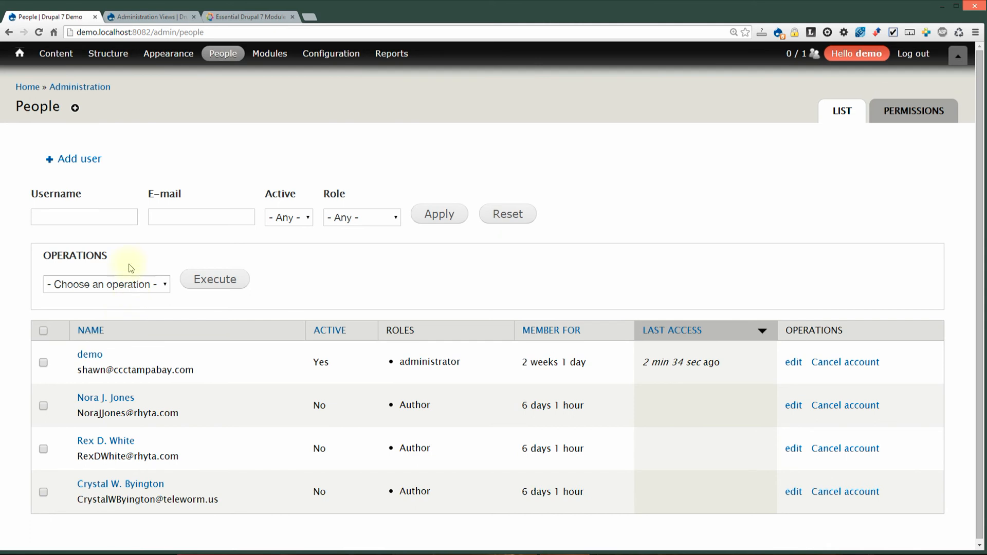
{"action": "left_click", "coordinate": [80, 216]}
{"action": "mouse_move", "coordinate": [218, 58]}
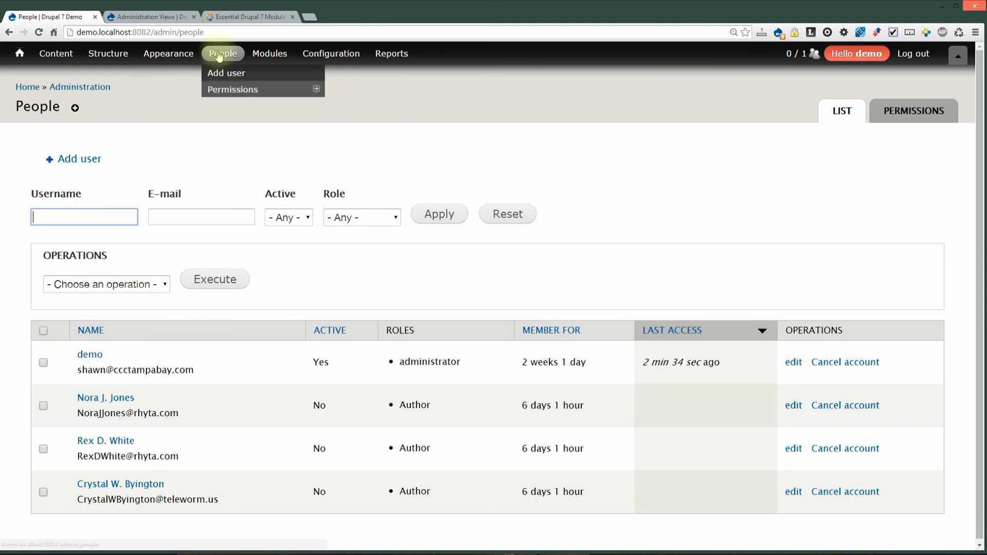
{"action": "left_click", "coordinate": [67, 216]}
{"action": "left_click", "coordinate": [192, 219]}
{"action": "left_click", "coordinate": [94, 216]}
{"action": "left_click", "coordinate": [164, 216]}
{"action": "left_click_drag", "start_coordinate": [149, 194], "coordinate": [193, 196]}
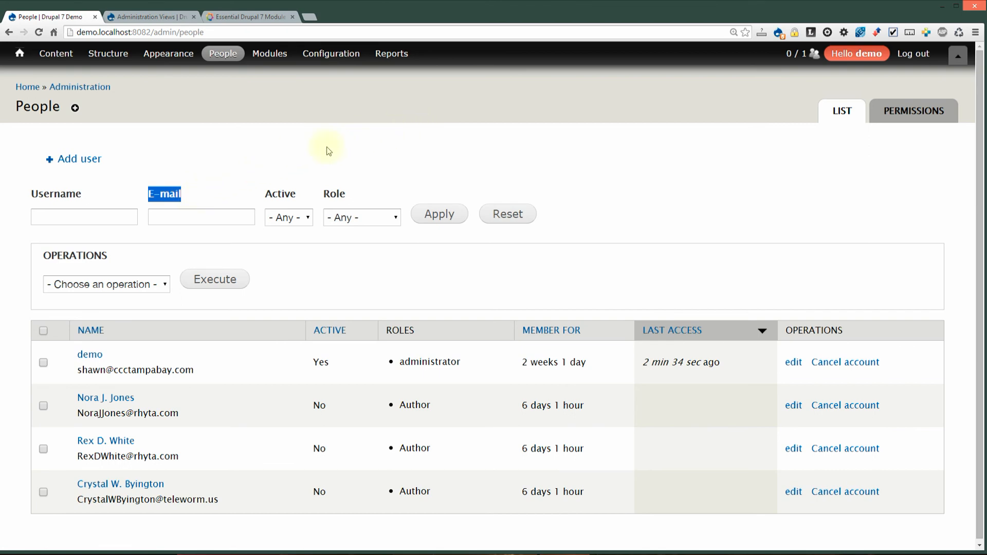
{"action": "left_click", "coordinate": [173, 215]}
{"action": "left_click", "coordinate": [196, 219]}
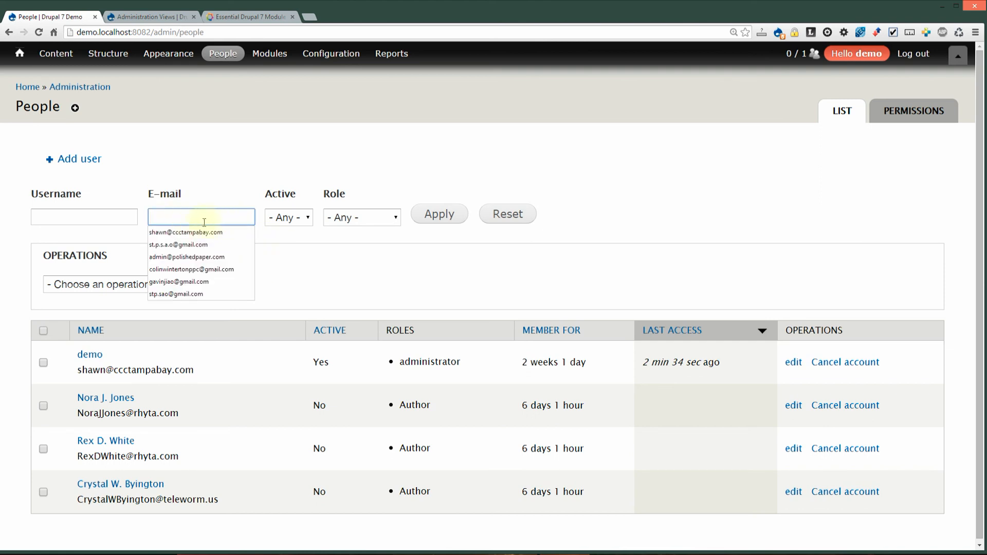
{"action": "left_click", "coordinate": [187, 188]}
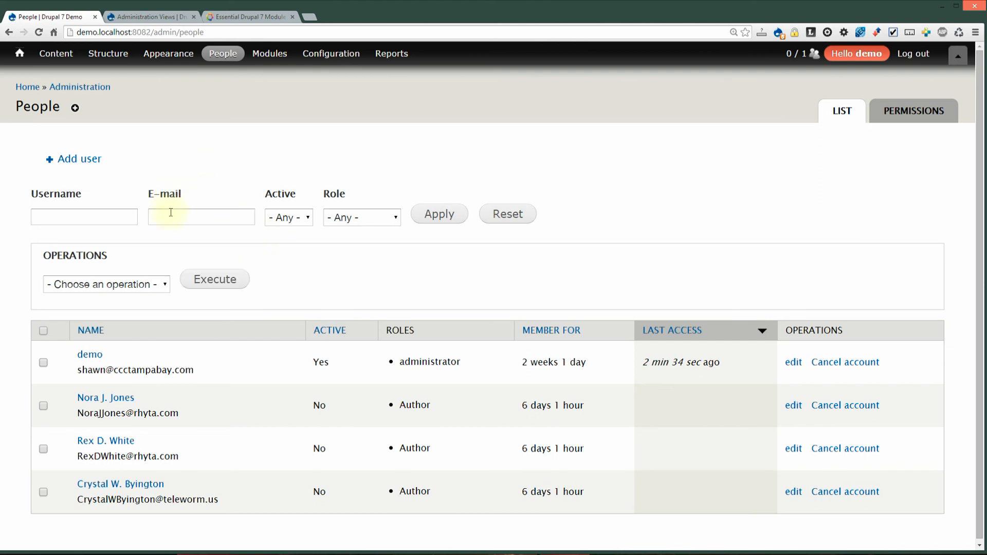
{"action": "scroll", "coordinate": [165, 410], "scroll_direction": "down", "scroll_amount": 1}
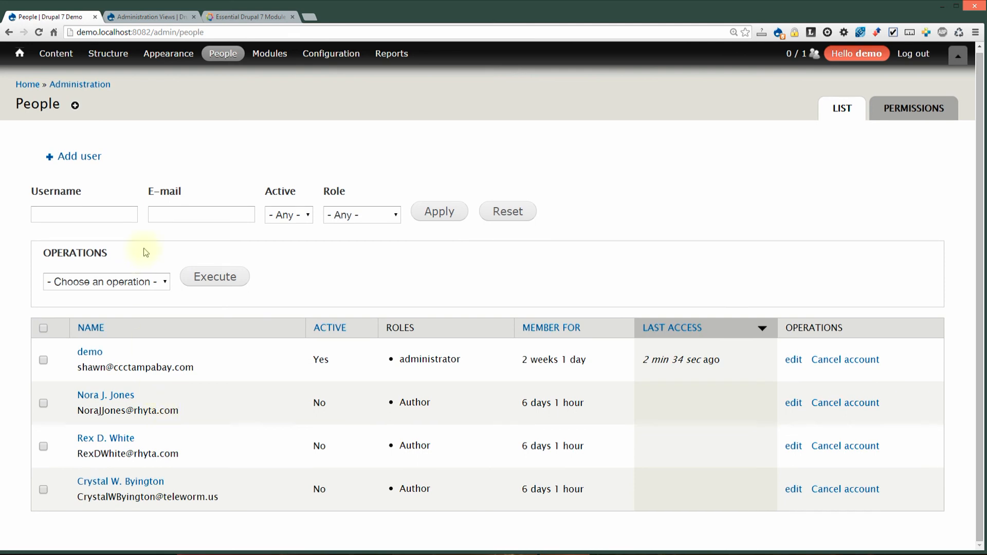
- Filter the People list by part of a user's e-mail address and list the bulk operations available for users
{"action": "left_click", "coordinate": [169, 214]}
{"action": "type", "text": "n"}
{"action": "key", "text": "Return"}
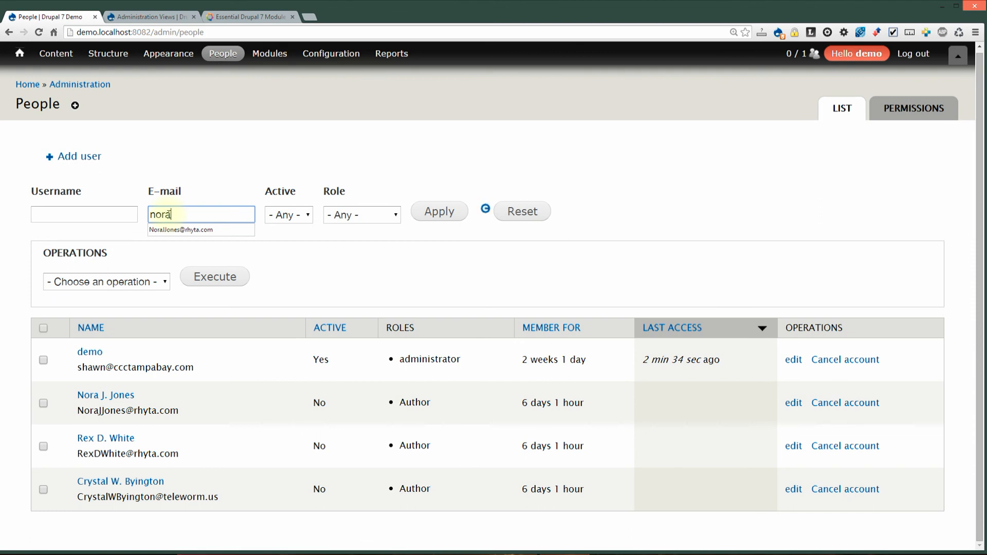
{"action": "left_click", "coordinate": [96, 288]}
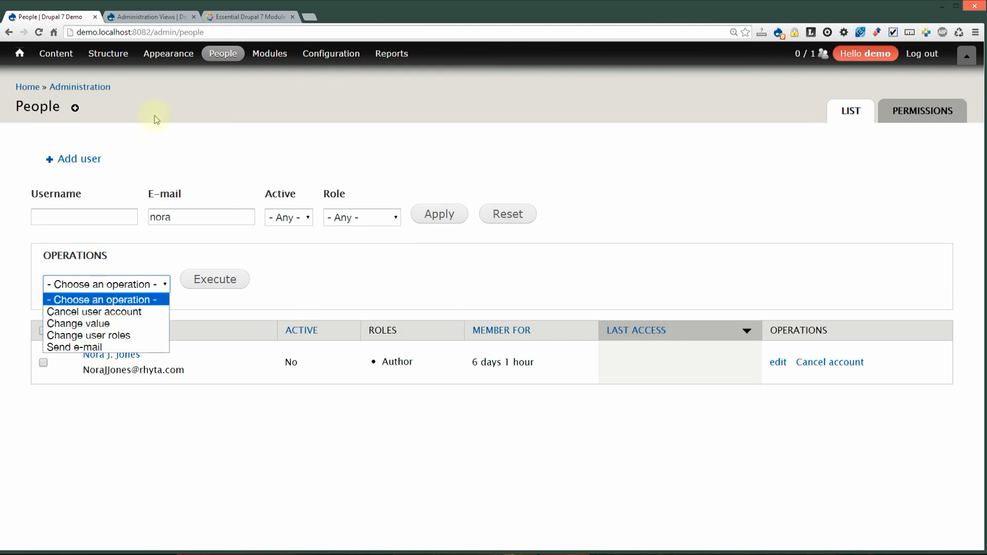
- Go to the site's Views list and open the Administration: Users view for editing
{"action": "mouse_move", "coordinate": [102, 61]}
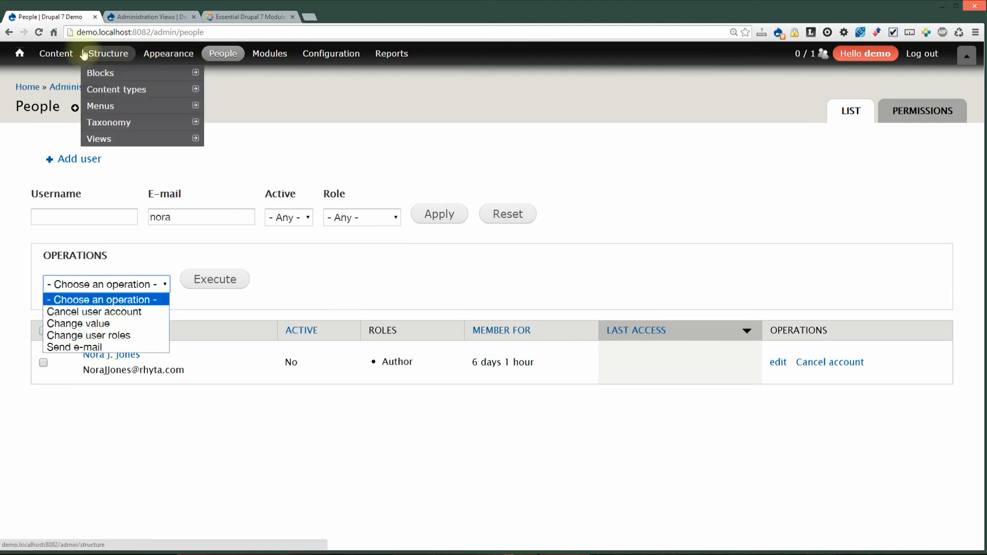
{"action": "left_click", "coordinate": [142, 137]}
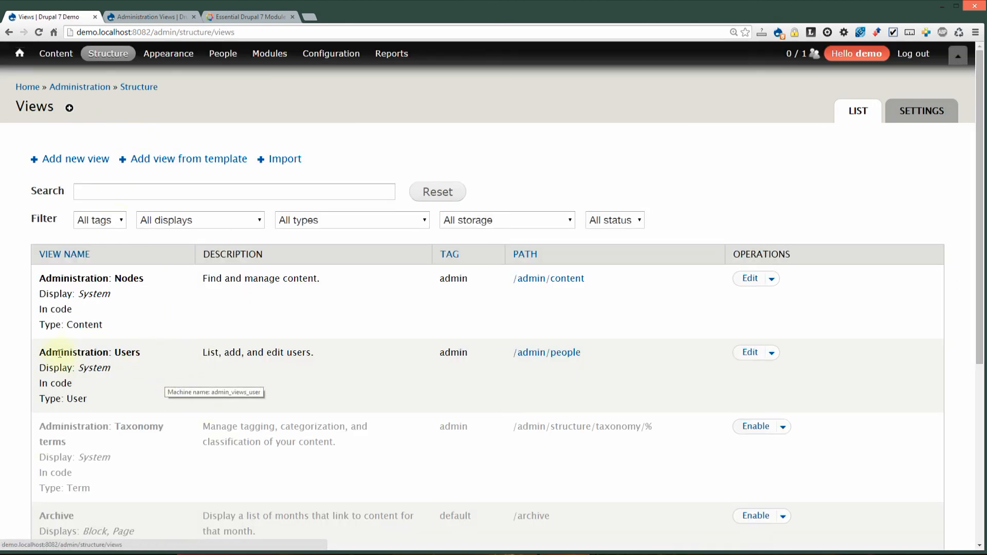
{"action": "left_click", "coordinate": [750, 353]}
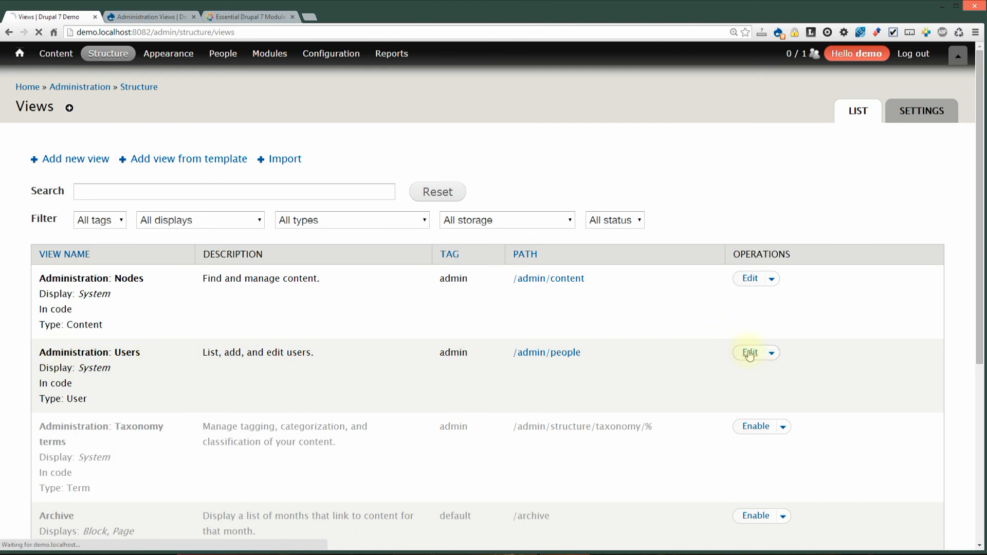
- Examine the configuration of the Bulk operations: User field, including its selected bulk operations, and leave it without applying changes
{"action": "scroll", "coordinate": [208, 443], "scroll_direction": "down", "scroll_amount": 2}
{"action": "scroll", "coordinate": [208, 443], "scroll_direction": "down", "scroll_amount": 1}
{"action": "left_click", "coordinate": [121, 256]}
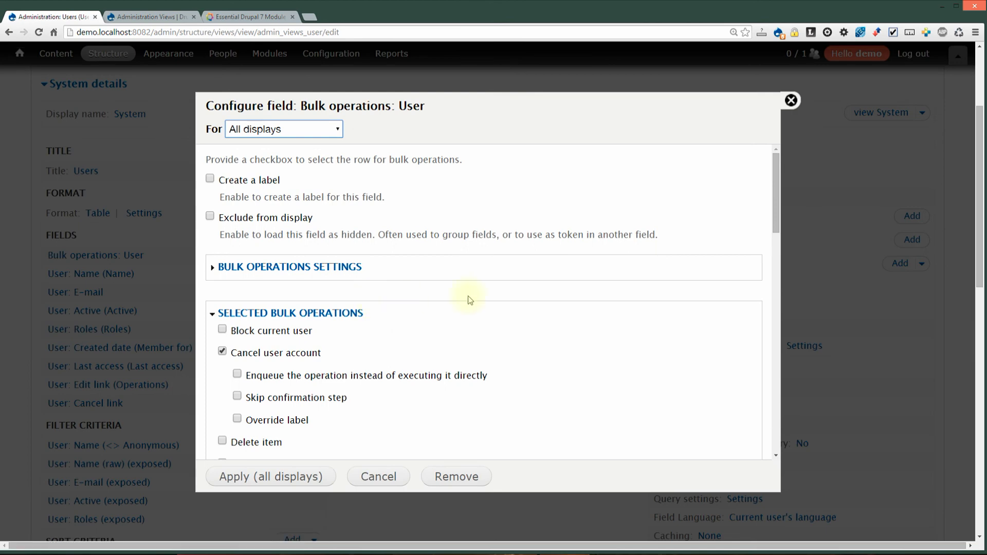
{"action": "left_click", "coordinate": [393, 474]}
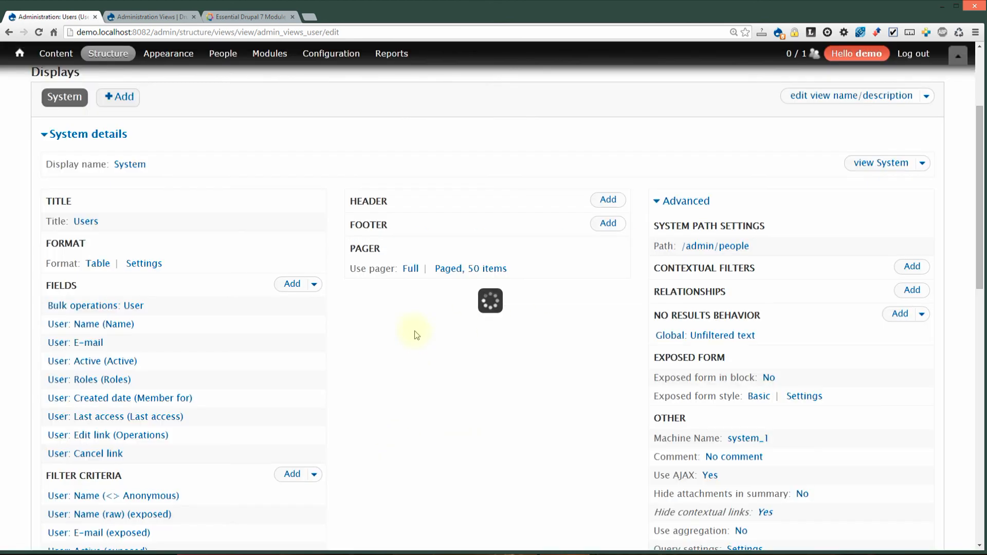
{"action": "scroll", "coordinate": [383, 391], "scroll_direction": "up", "scroll_amount": 4}
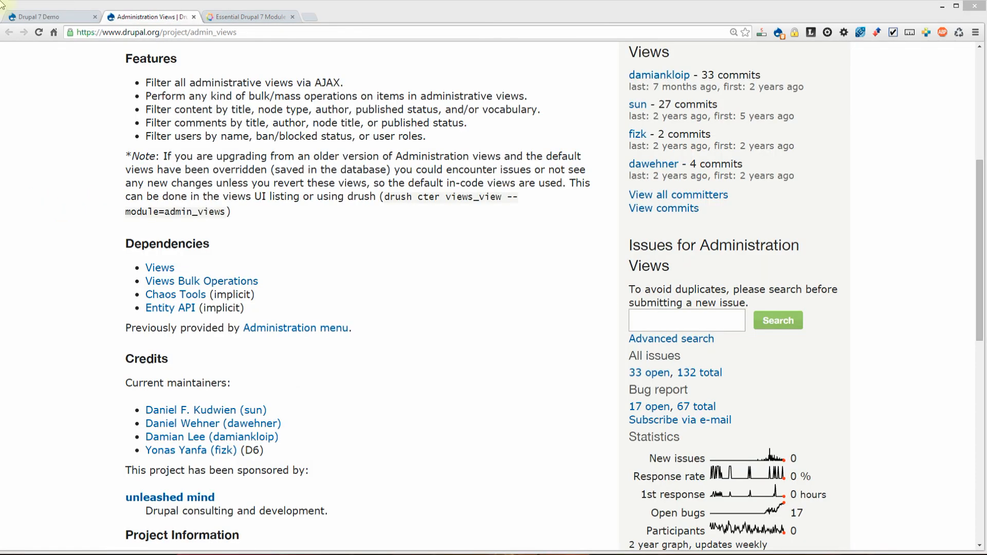
- Switch to the open Essential Drupal 7 Modules page on the 3C Web Services site
{"action": "left_click", "coordinate": [247, 16]}
{"action": "mouse_move", "coordinate": [286, 51]}
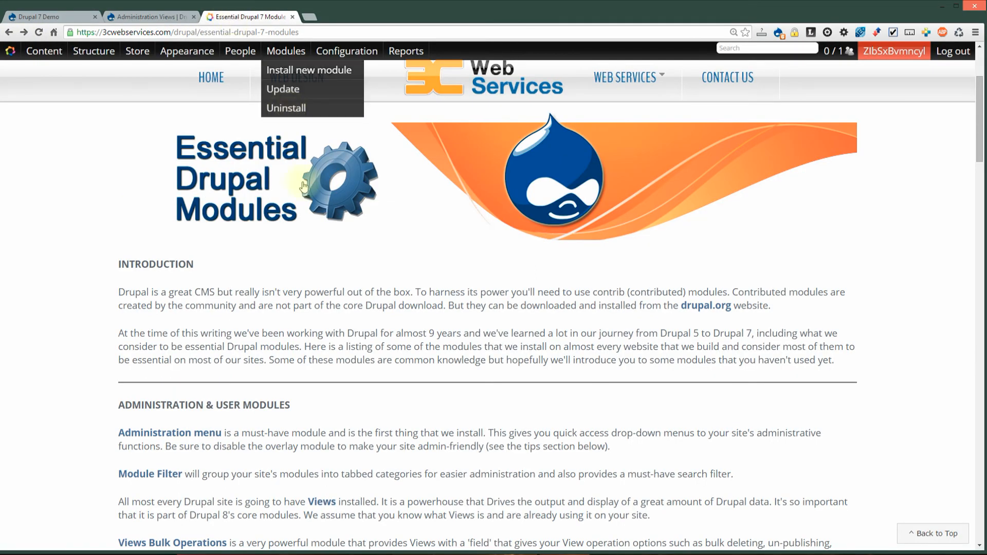